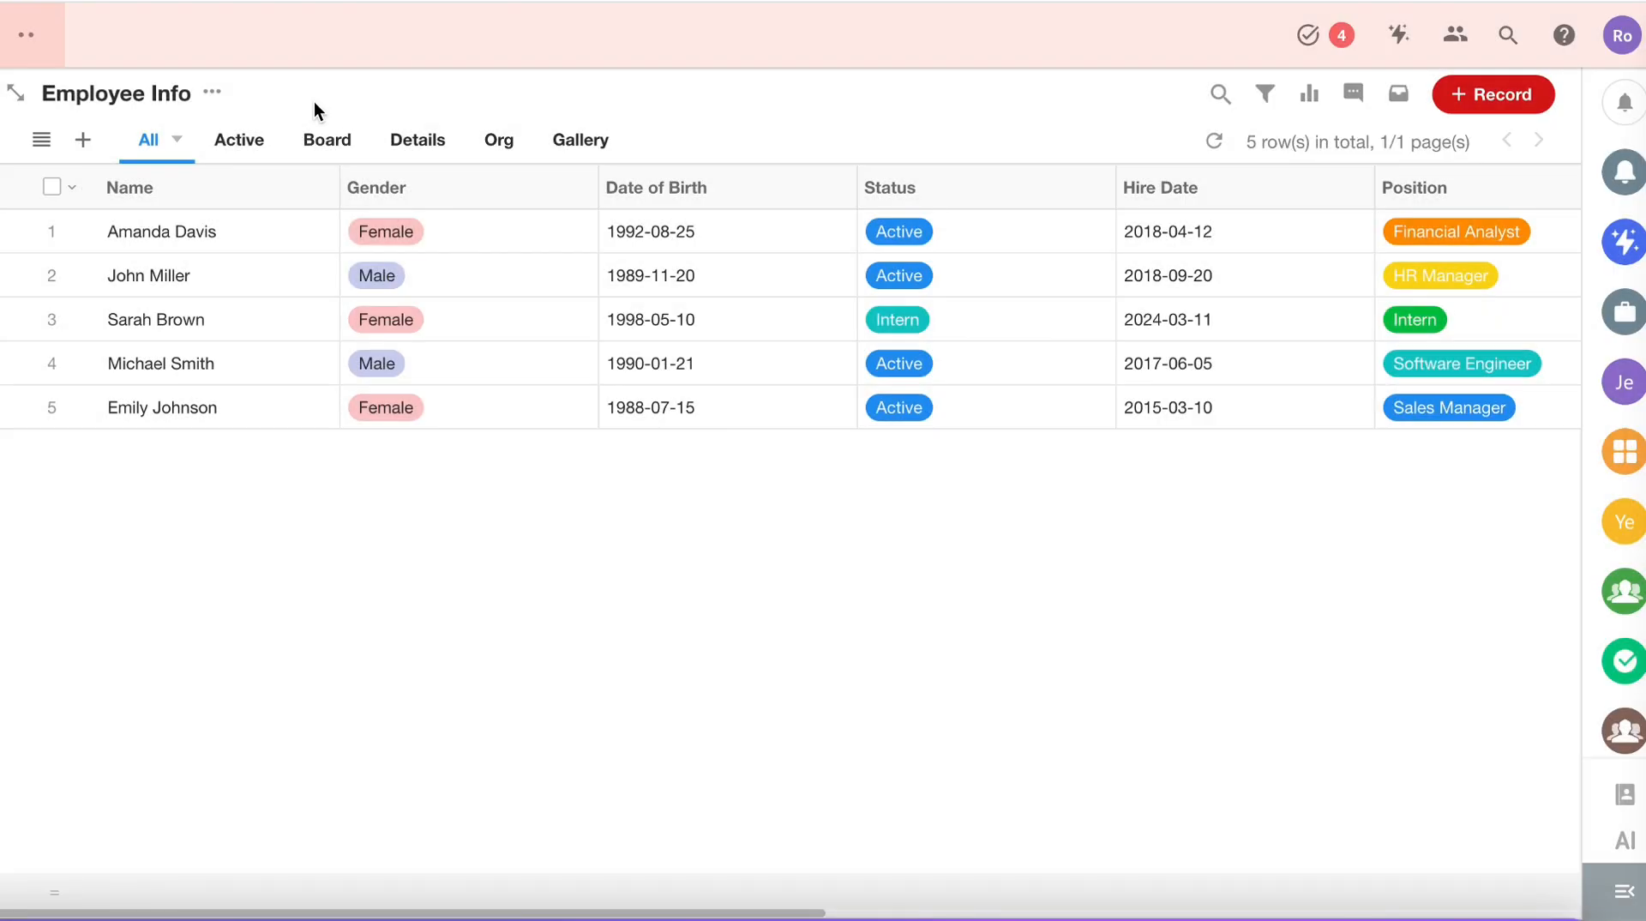
Step: Look through the Active, Board, Details, Org and Gallery views of Employee Info and the Calendar and Gantt views of Room Booking
{"action": "left_click", "coordinate": [240, 142]}
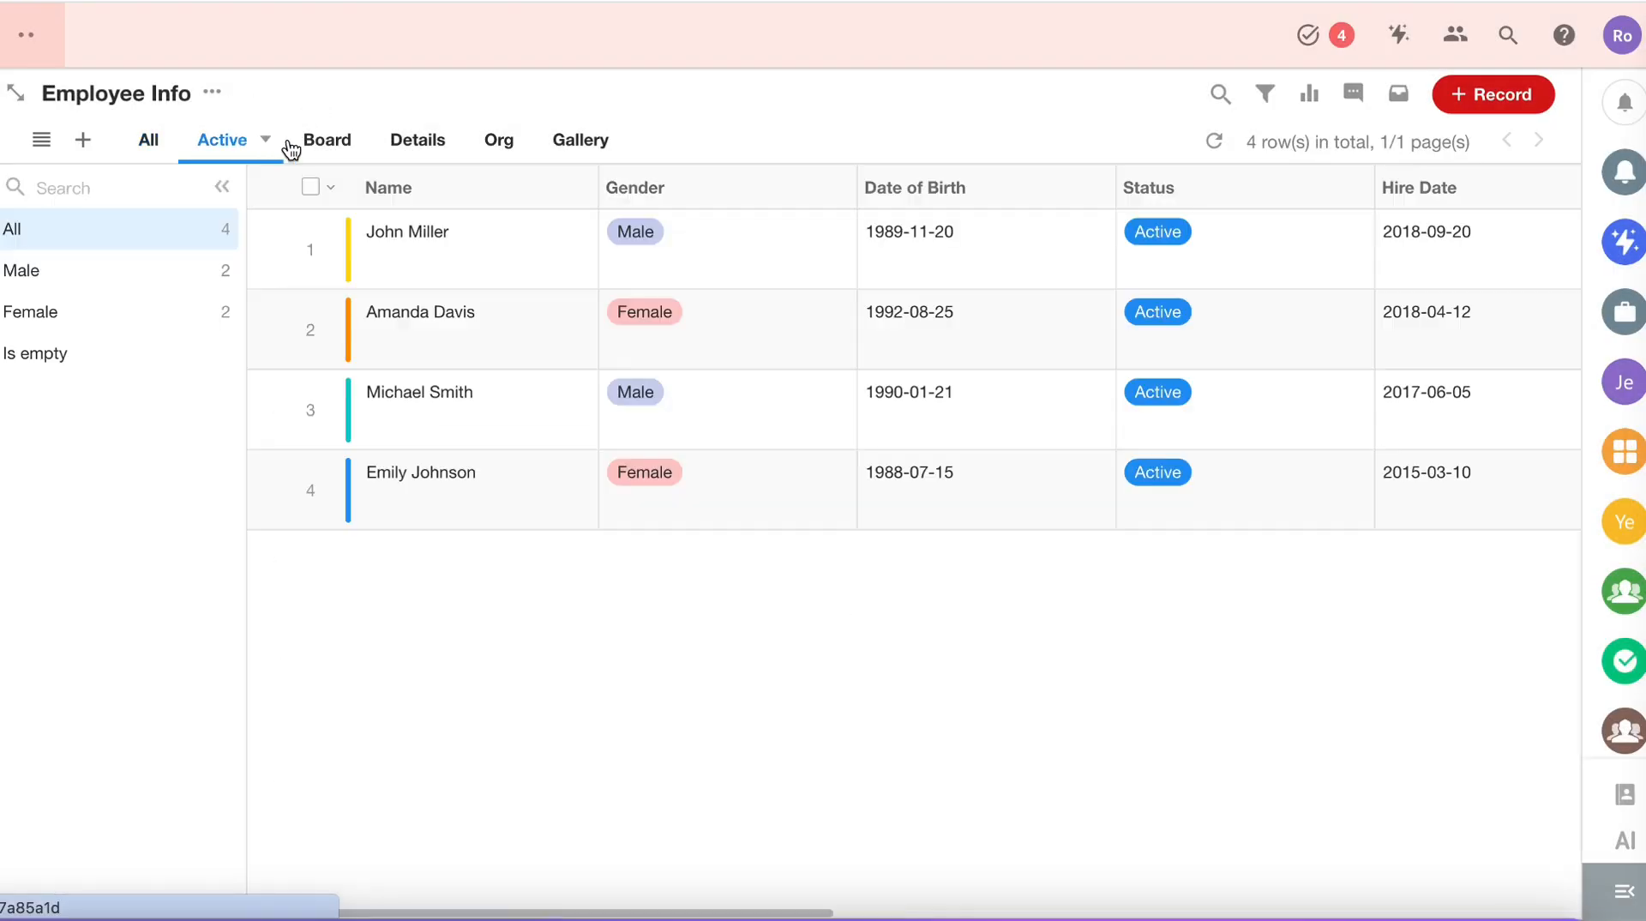
{"action": "left_click", "coordinate": [335, 148]}
{"action": "left_click", "coordinate": [410, 146]}
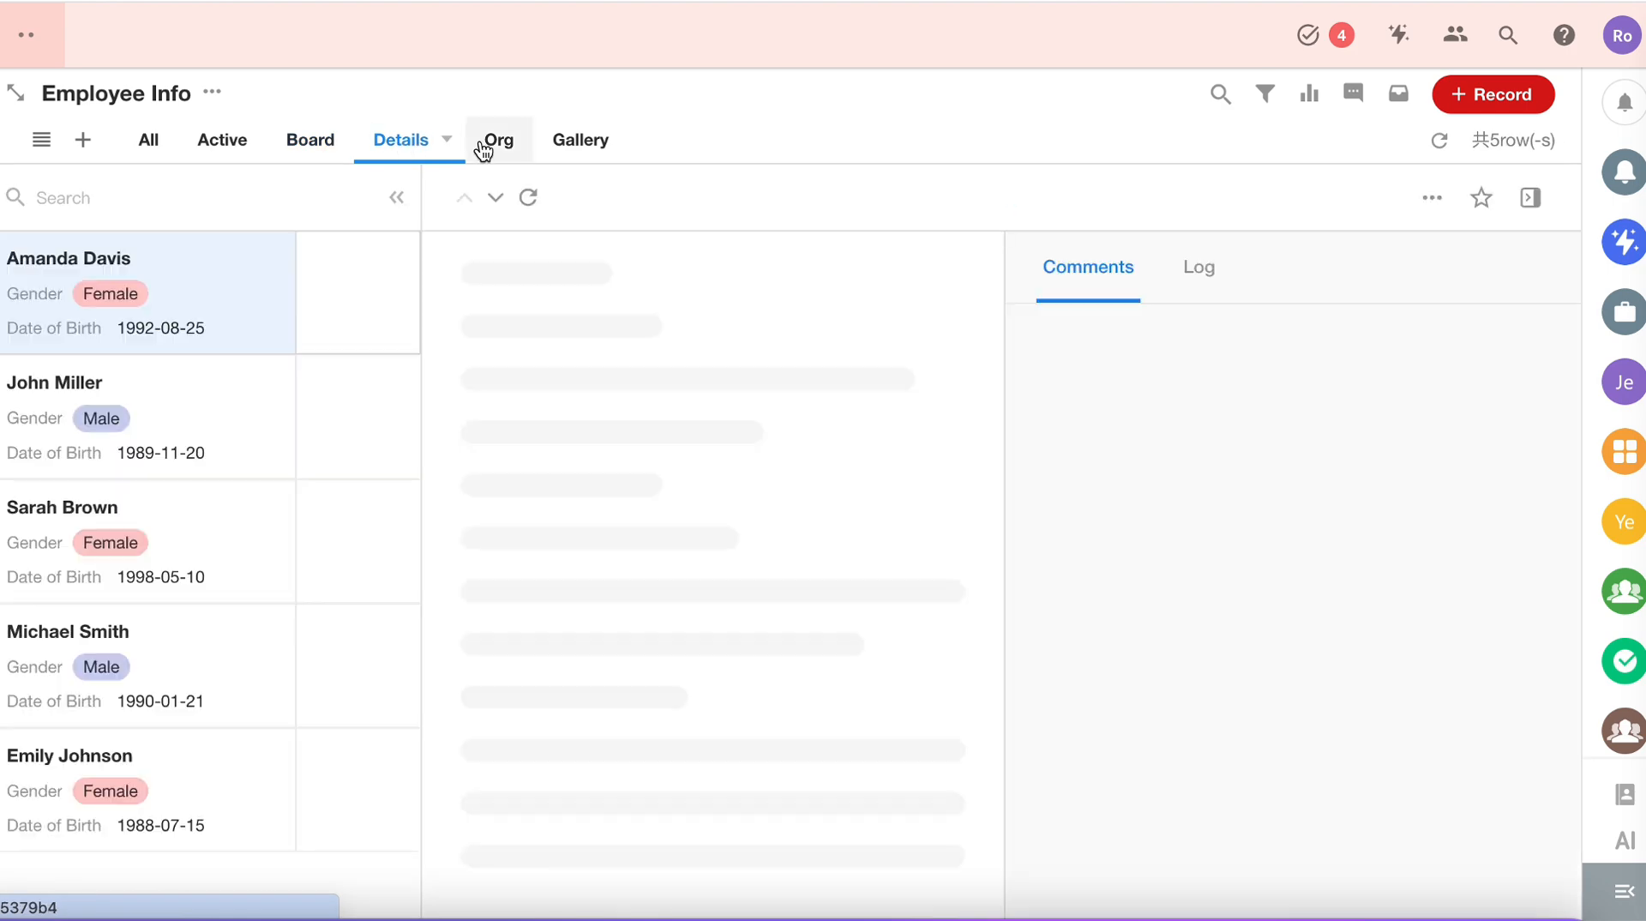
{"action": "left_click", "coordinate": [496, 148]}
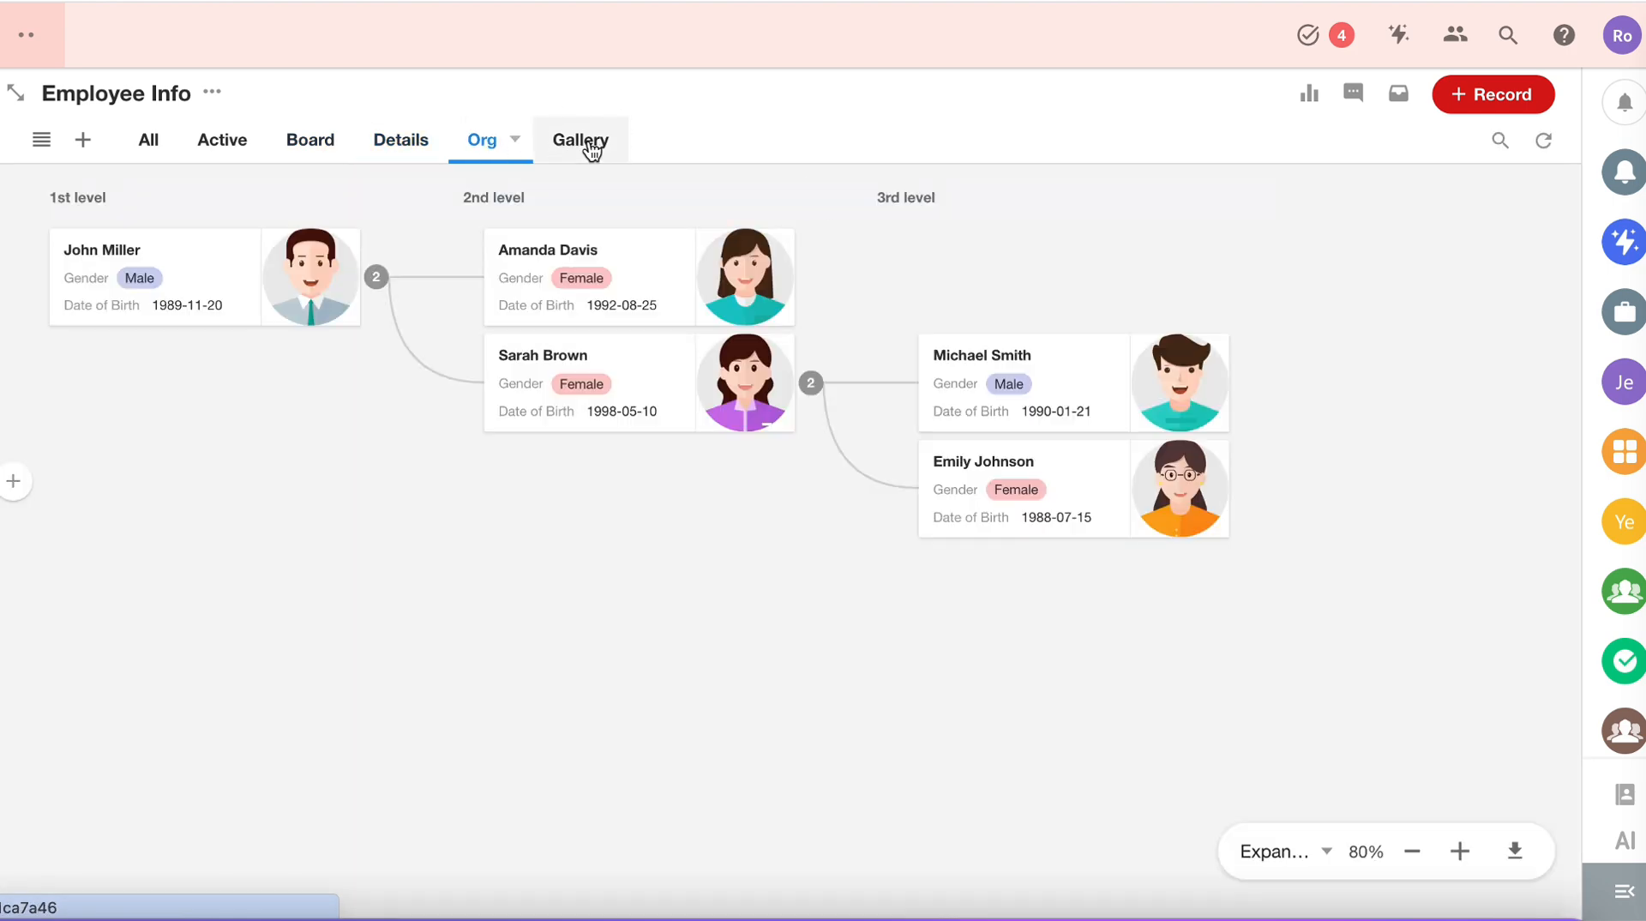
{"action": "left_click", "coordinate": [591, 150]}
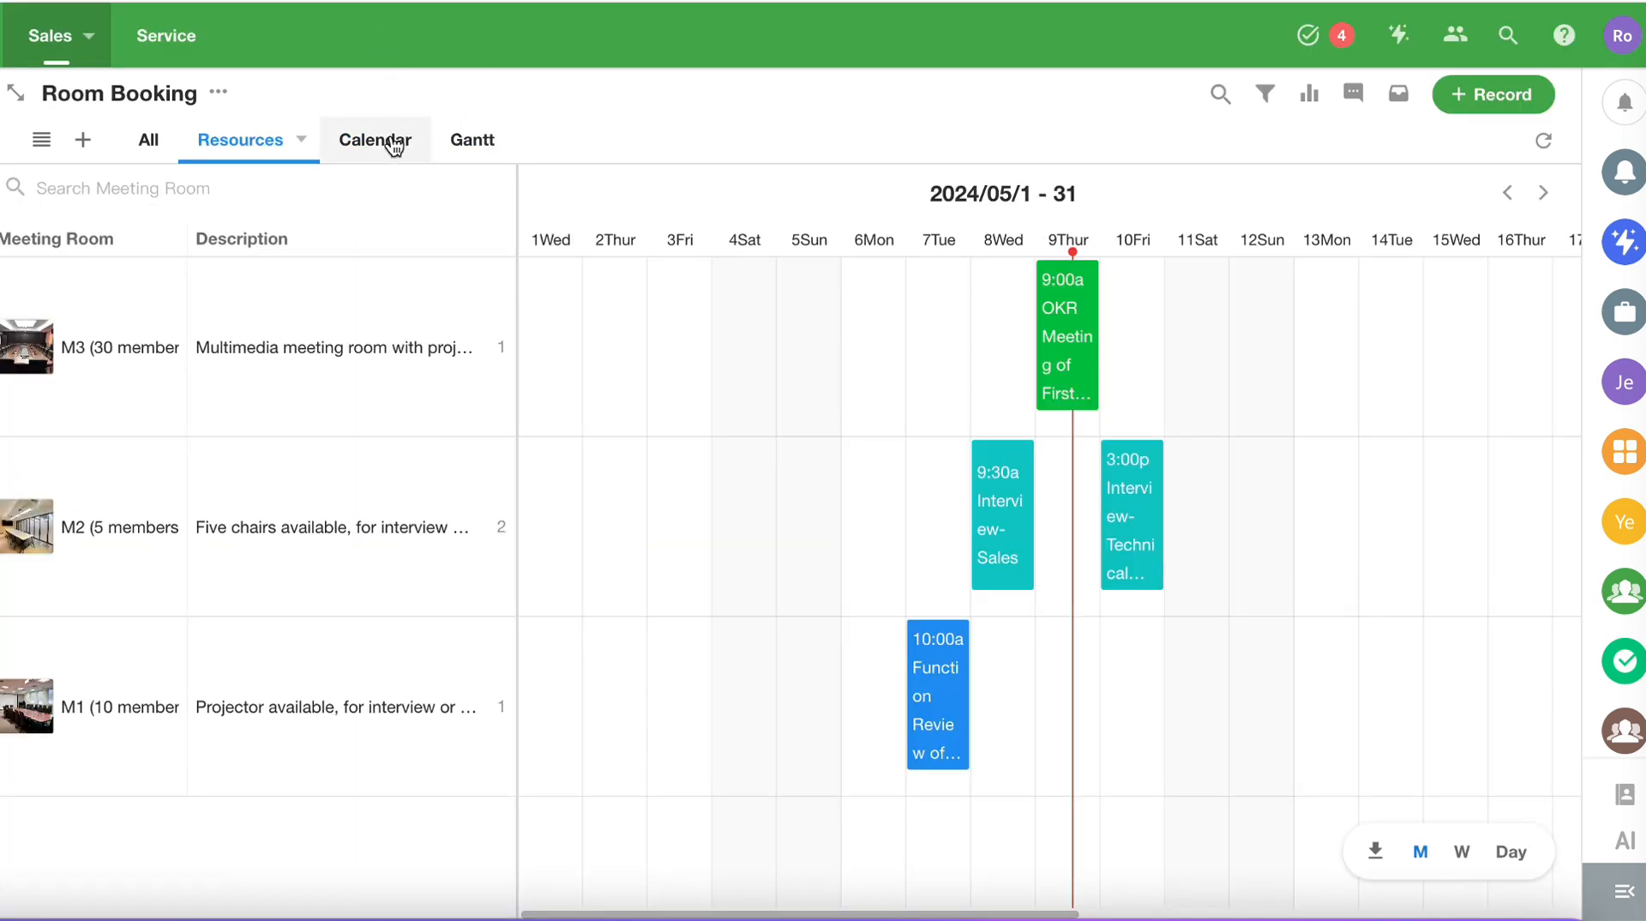
{"action": "left_click", "coordinate": [395, 146]}
{"action": "left_click", "coordinate": [471, 143]}
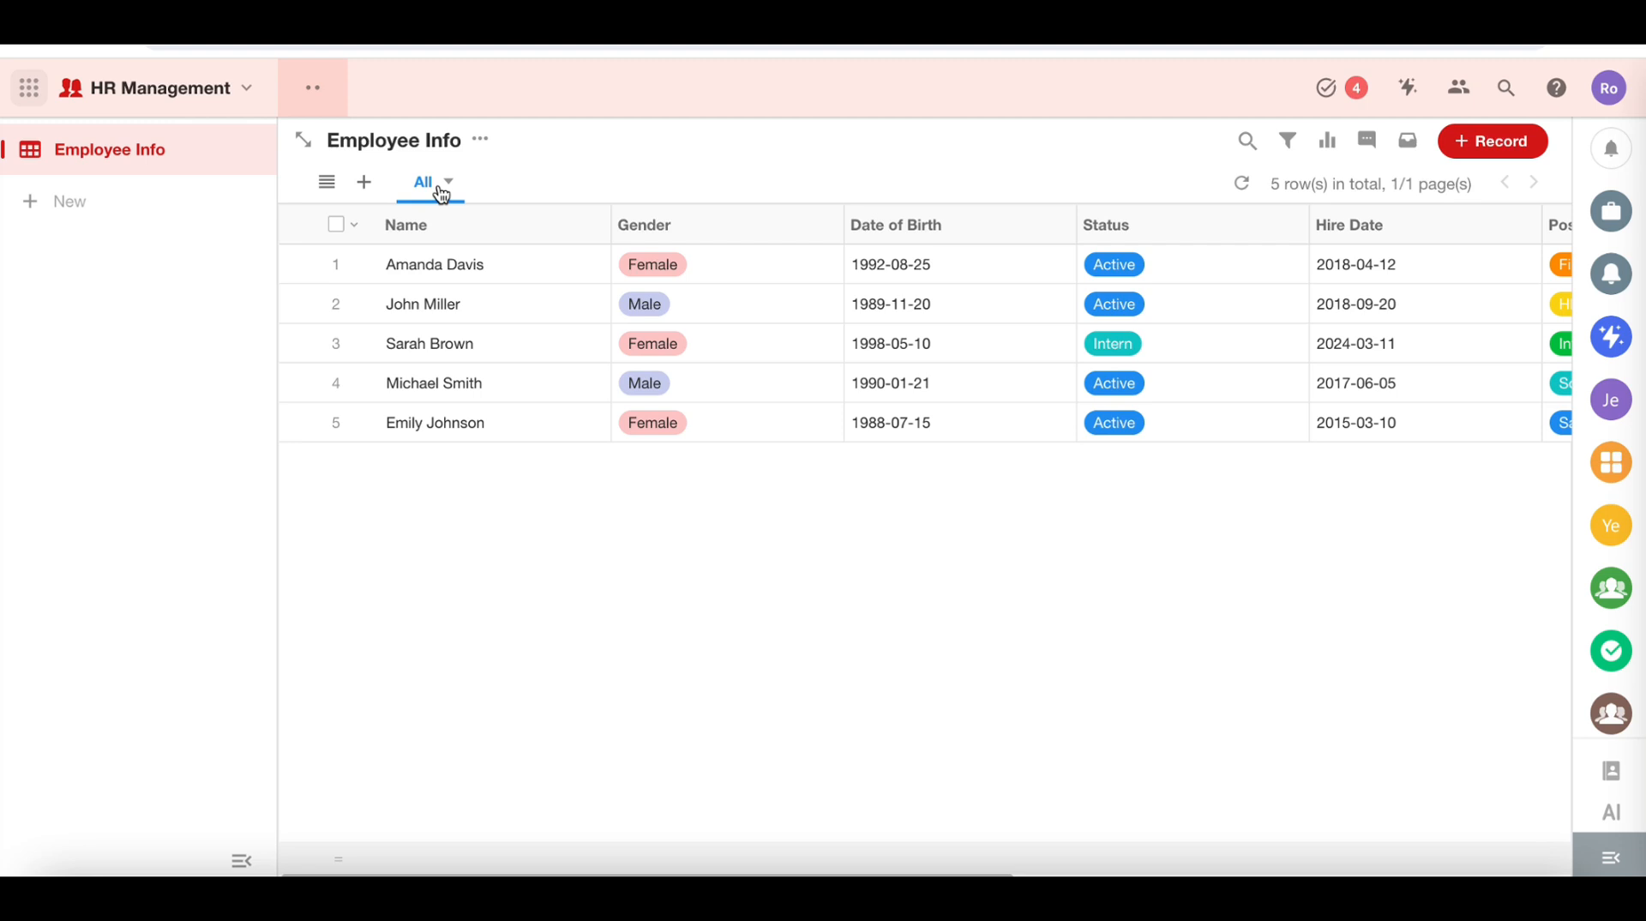
Step: Add a new Grid view to the Employee Info worksheet and name it Active
{"action": "left_click", "coordinate": [369, 197]}
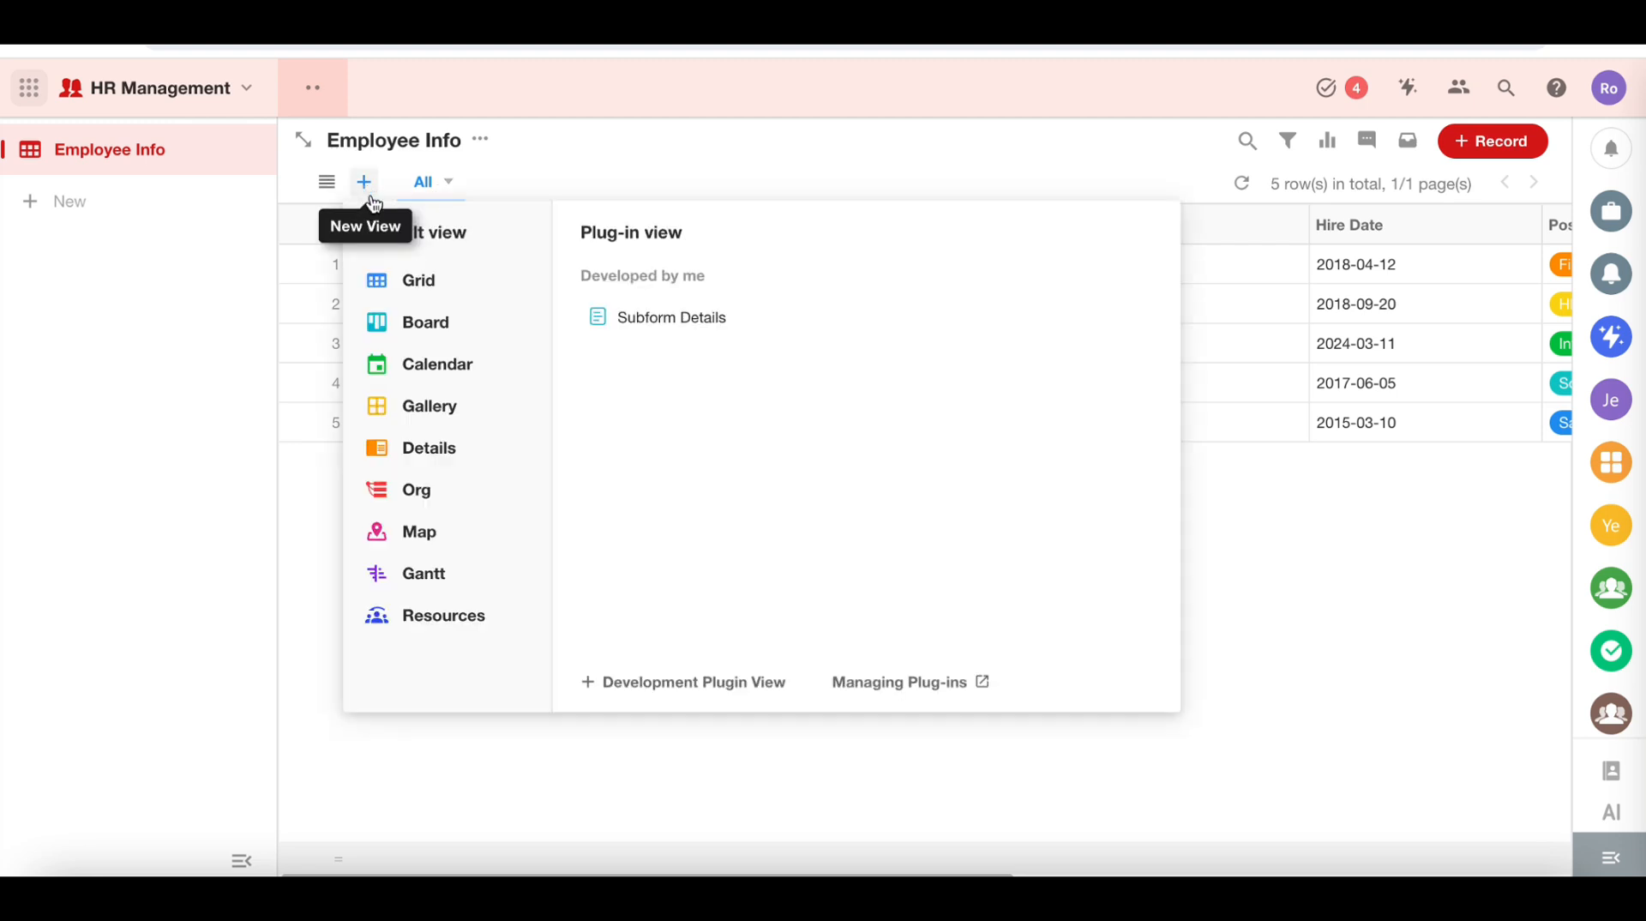
{"action": "left_click", "coordinate": [422, 280]}
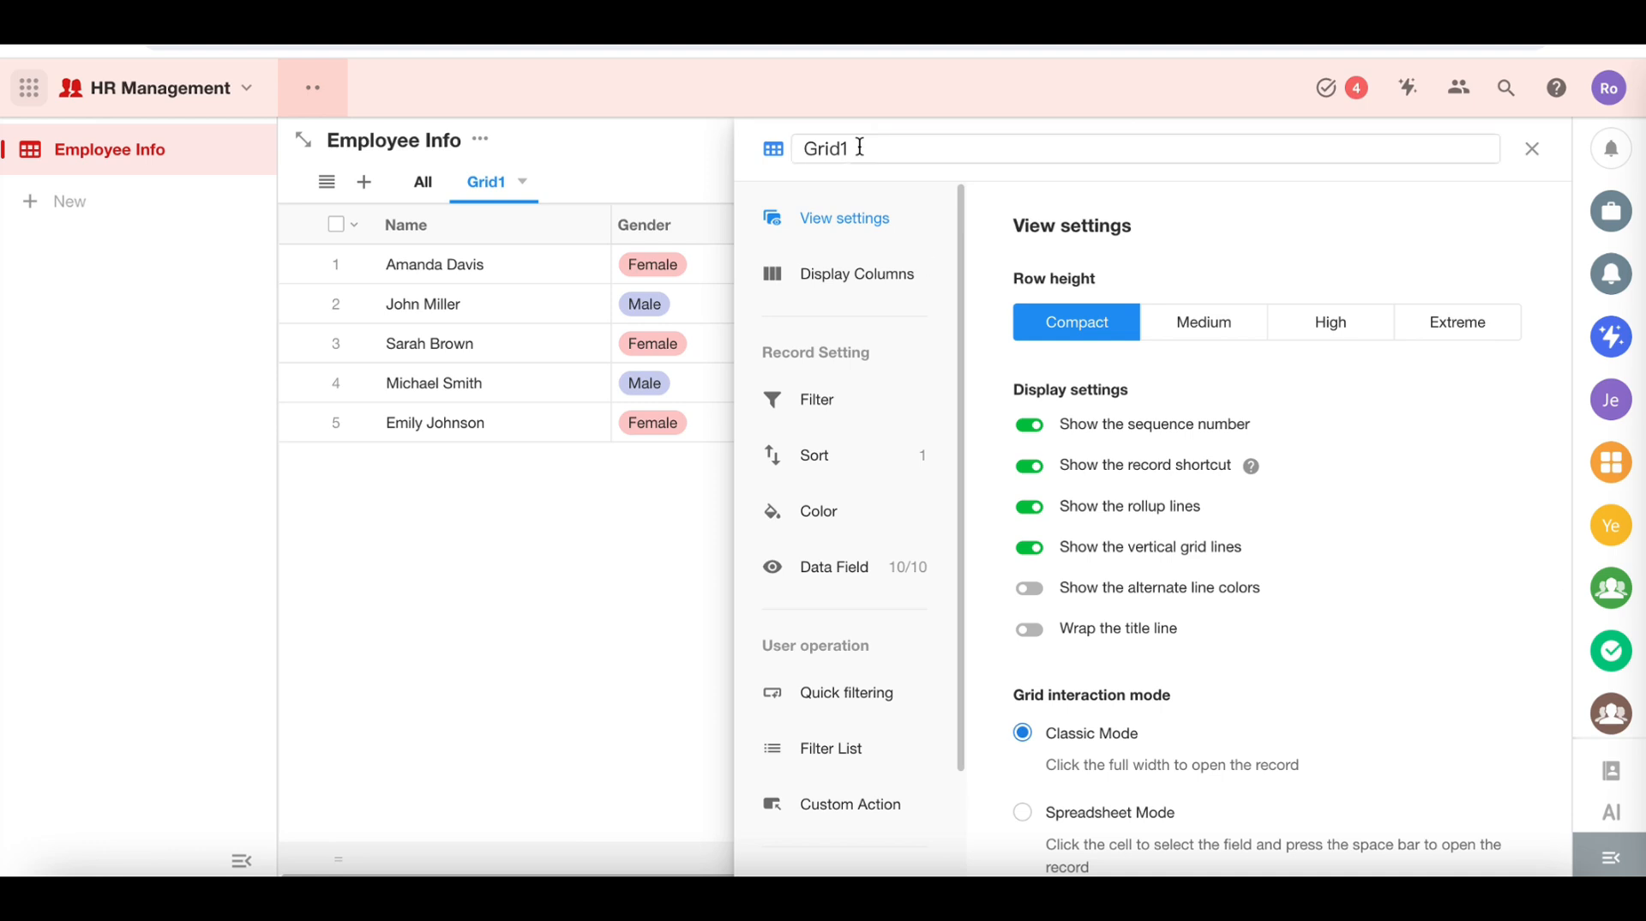
{"action": "left_click", "coordinate": [860, 148]}
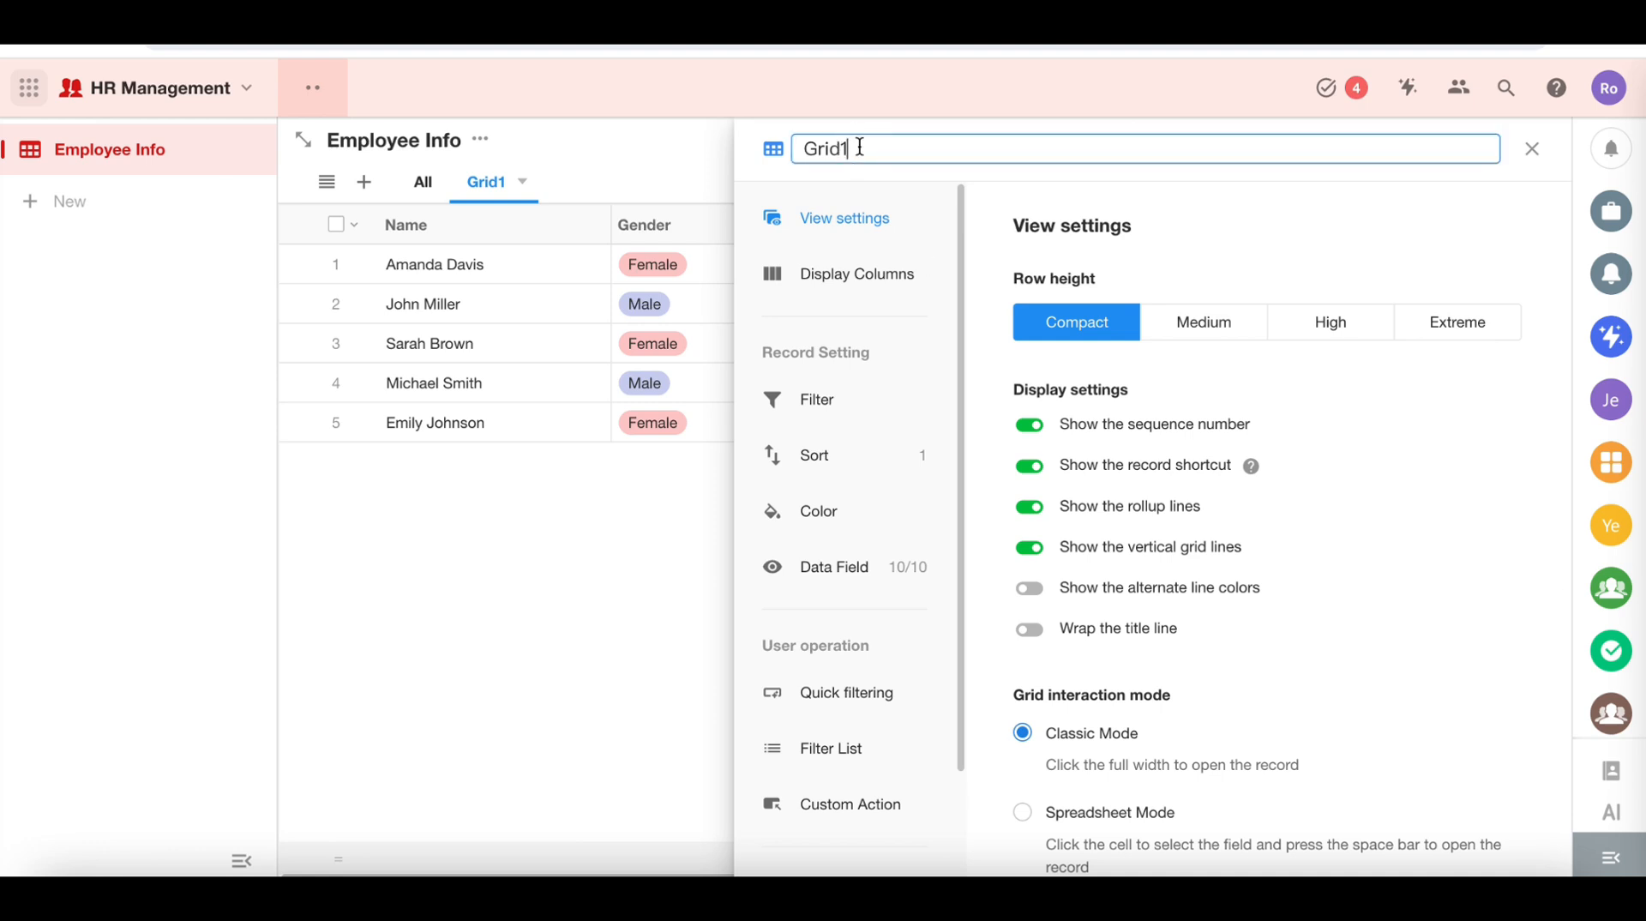
{"action": "left_click_drag", "start_coordinate": [860, 147], "coordinate": [786, 148]}
{"action": "type", "text": "Active"}
{"action": "left_click", "coordinate": [940, 177]}
Step: Add and save a filter on the Active view so that only records whose Status is Active appear
{"action": "left_click", "coordinate": [857, 415]}
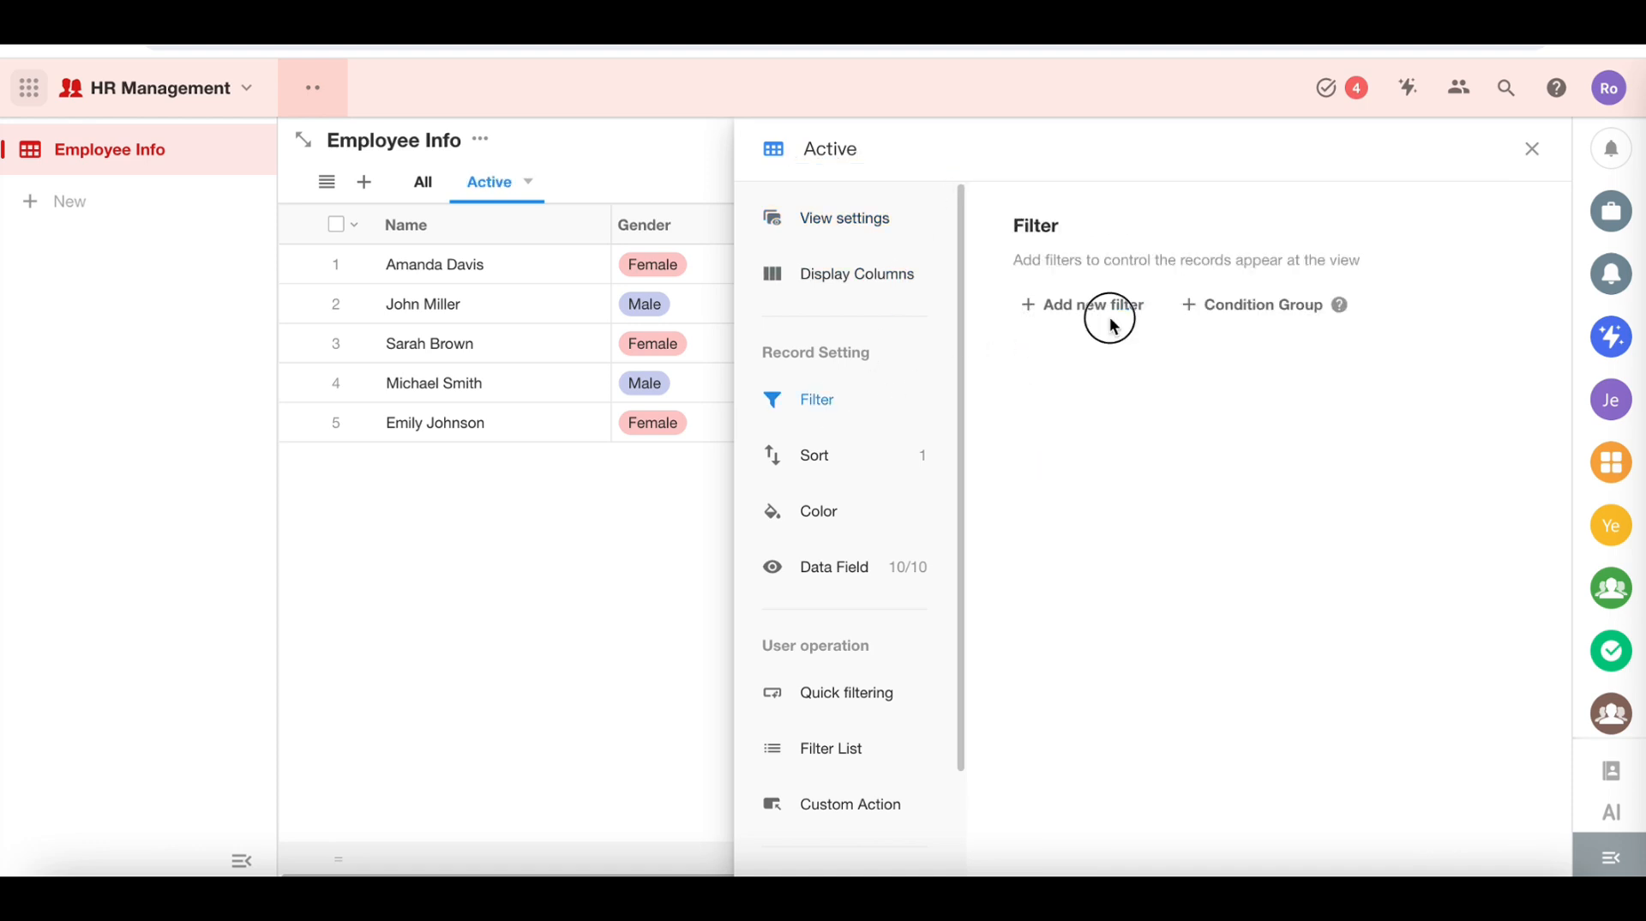
{"action": "left_click", "coordinate": [1109, 312]}
{"action": "left_click", "coordinate": [1086, 521]}
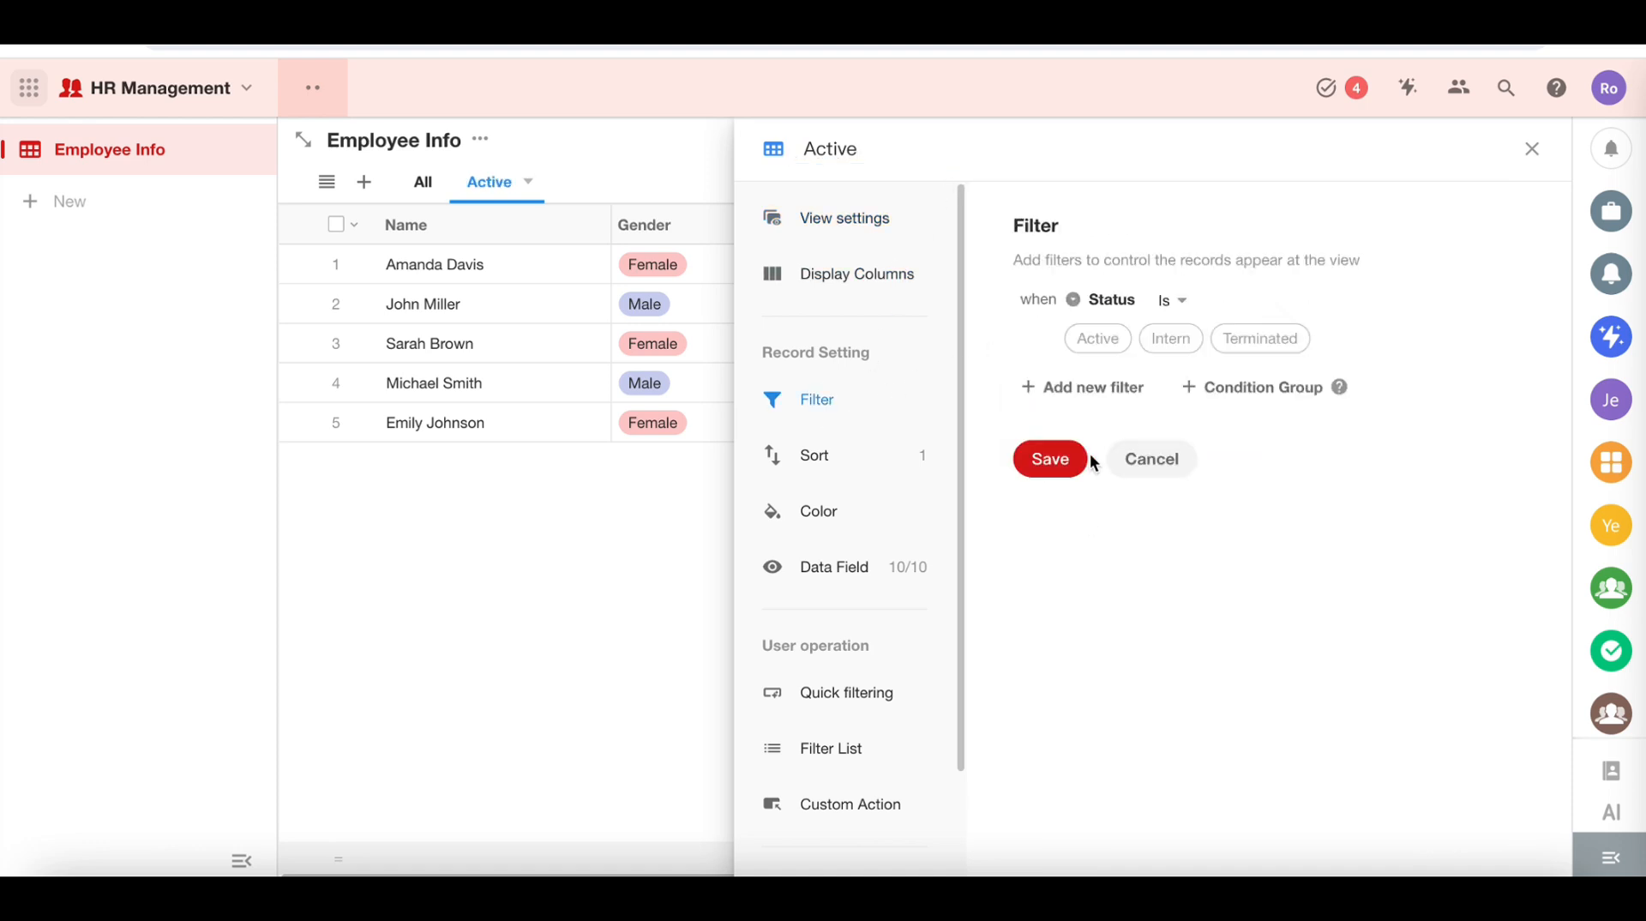
{"action": "left_click", "coordinate": [1097, 338]}
{"action": "left_click", "coordinate": [1067, 462]}
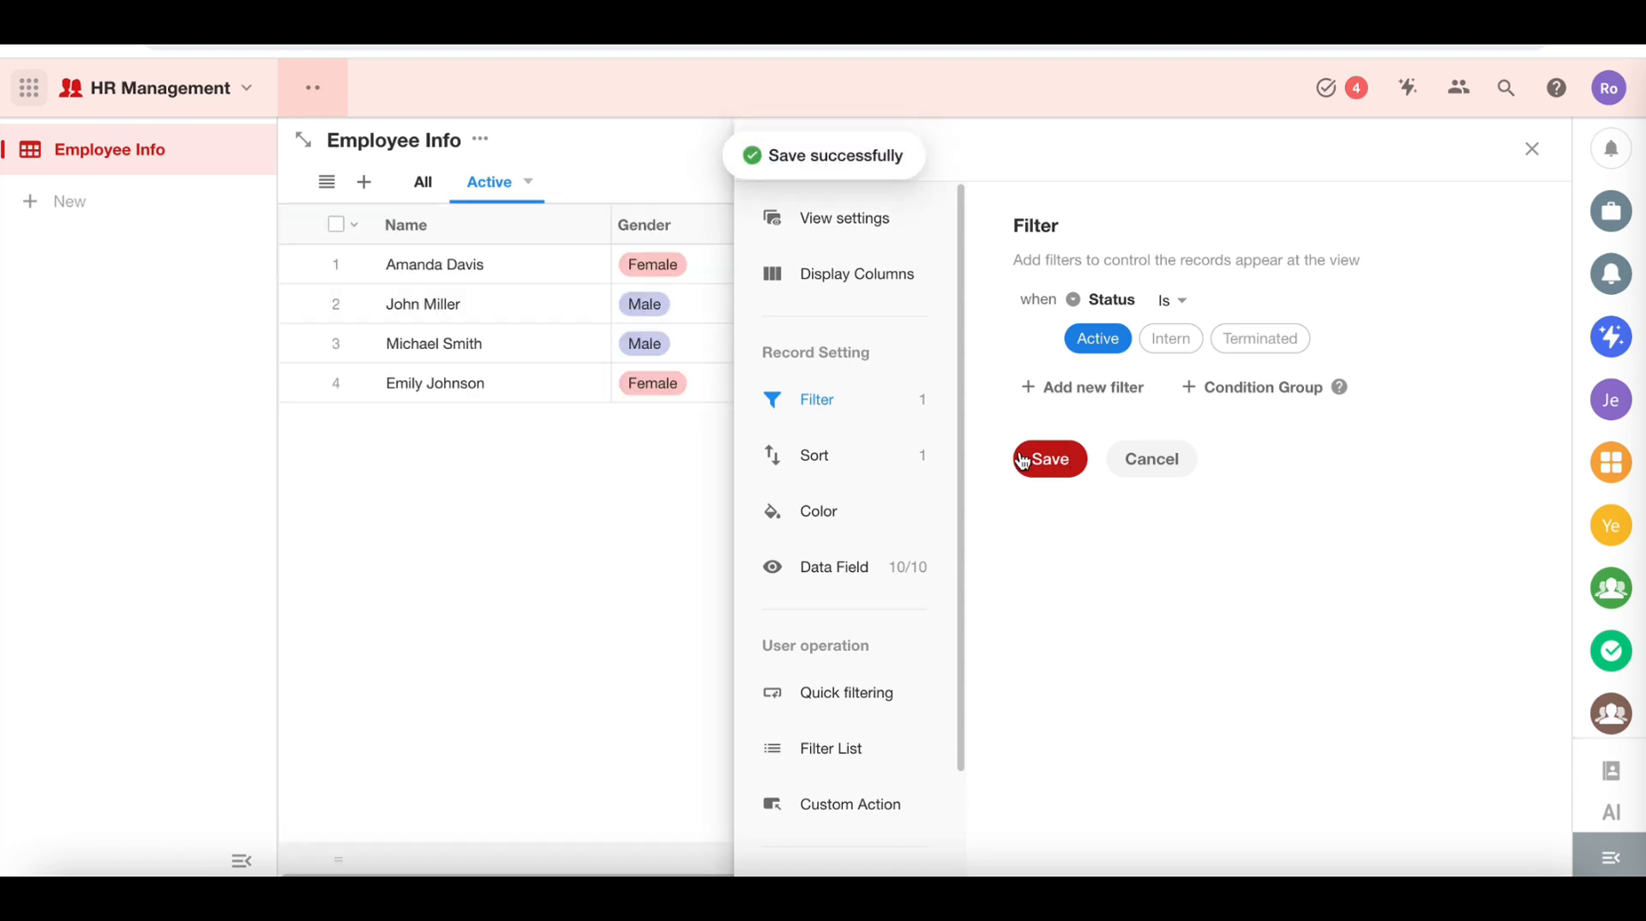
Step: Sort the Active view's records by Hire Date in 9 → 1 order
{"action": "left_click", "coordinate": [819, 459]}
{"action": "left_click", "coordinate": [1124, 306]}
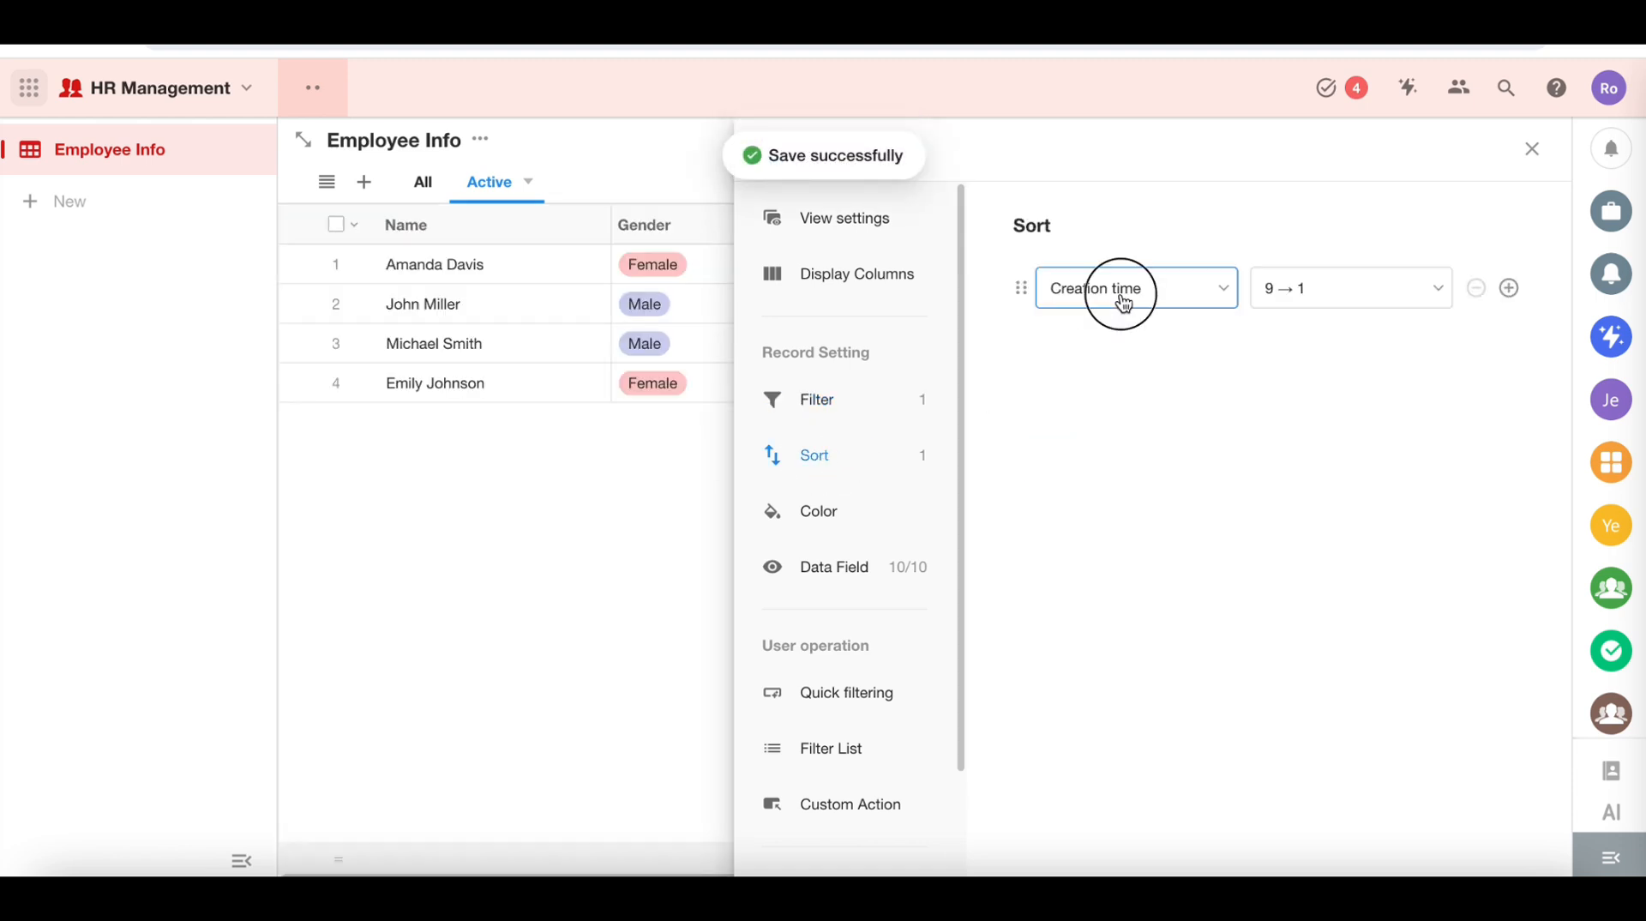
{"action": "left_click", "coordinate": [1119, 553]}
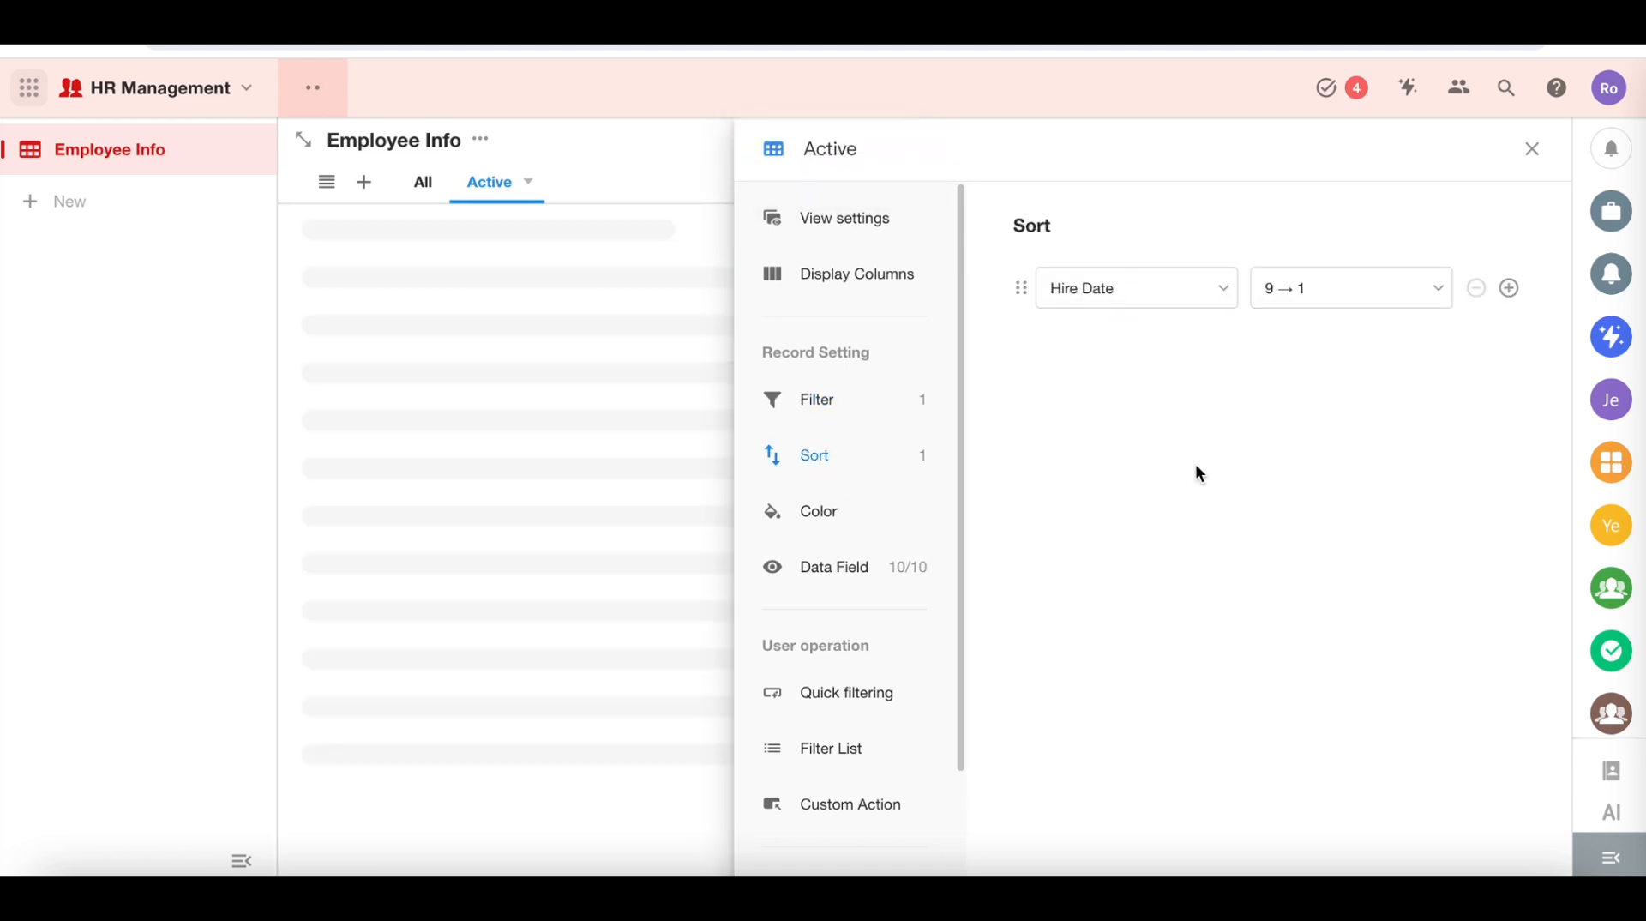
Step: Color the records by the Position field, try the three placement styles and keep the one with only a side color bar
{"action": "left_click", "coordinate": [857, 508]}
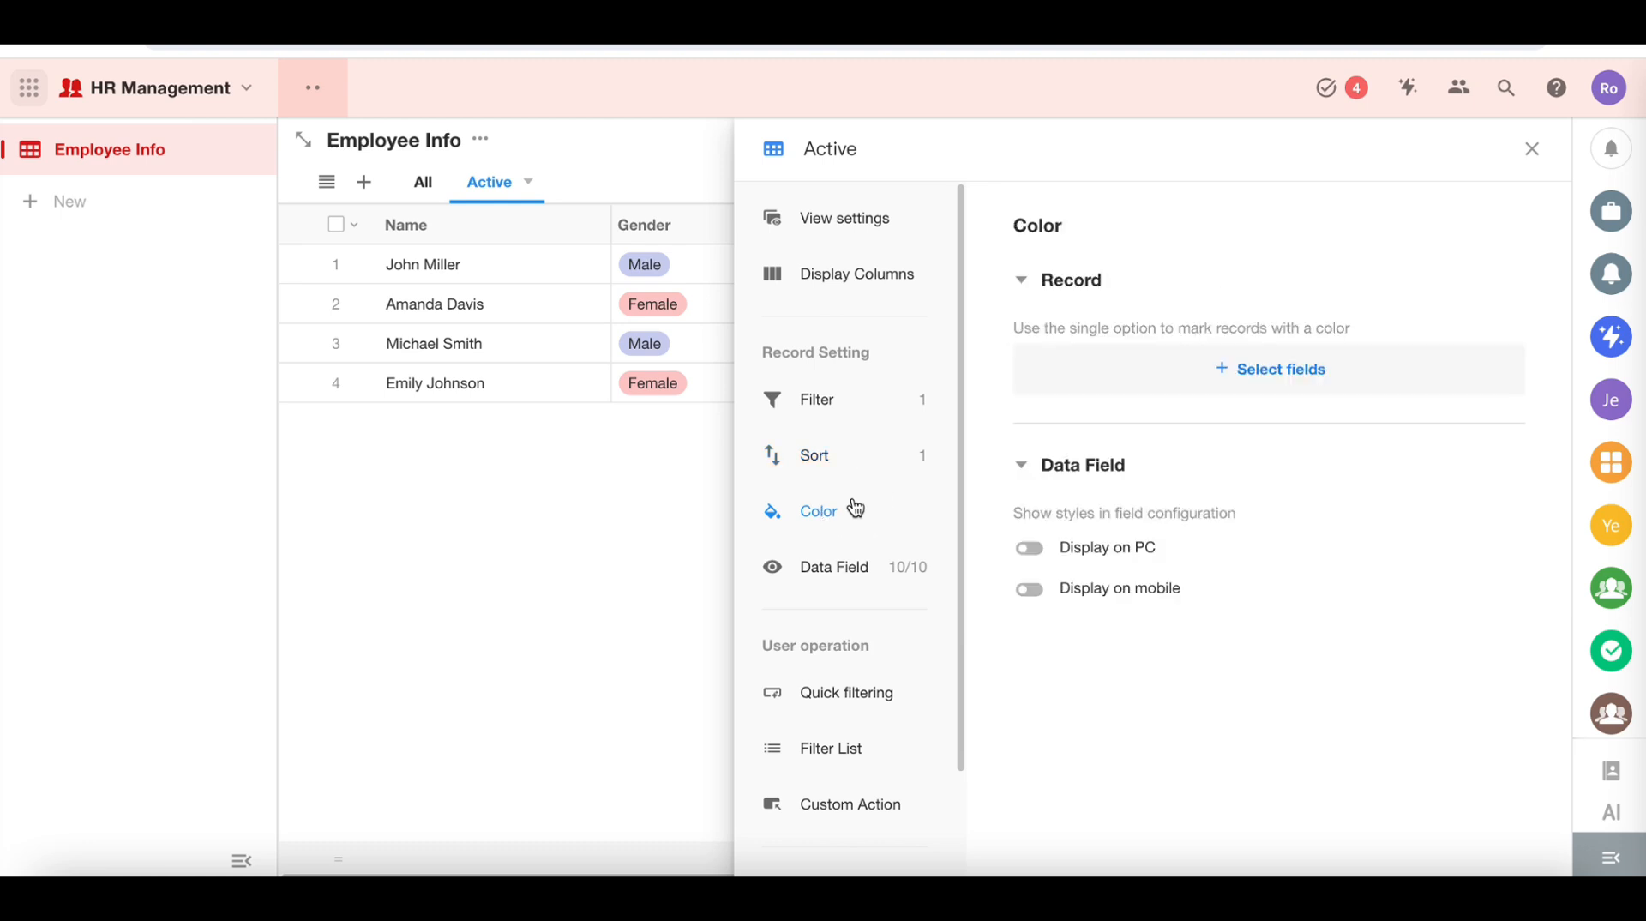
{"action": "left_click", "coordinate": [1278, 379]}
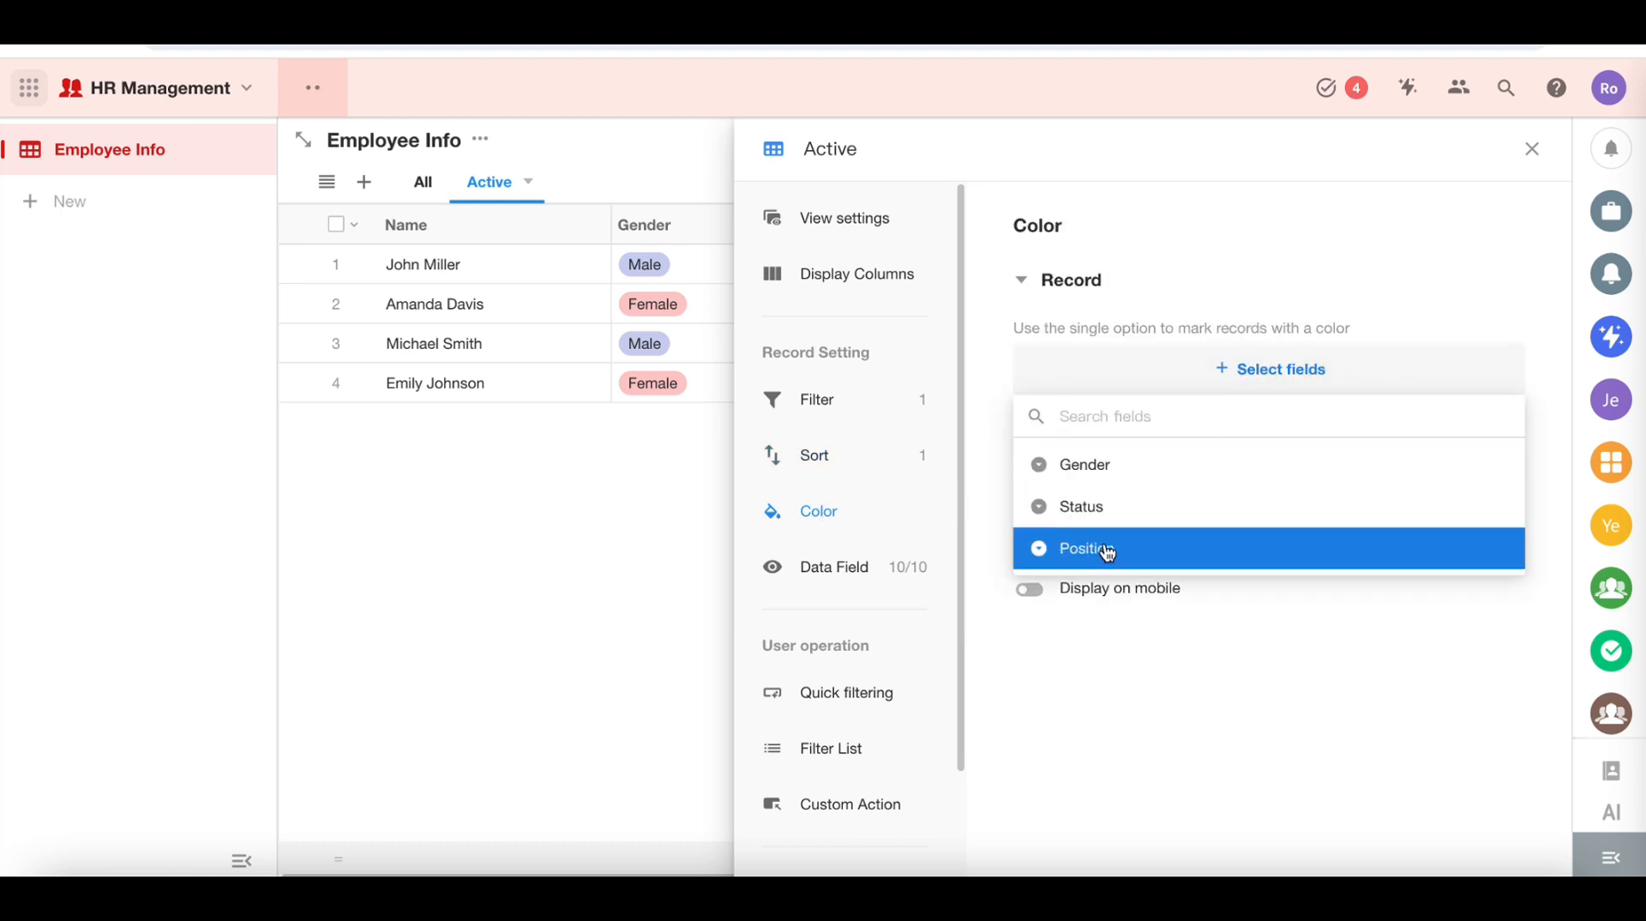
{"action": "left_click", "coordinate": [1107, 554]}
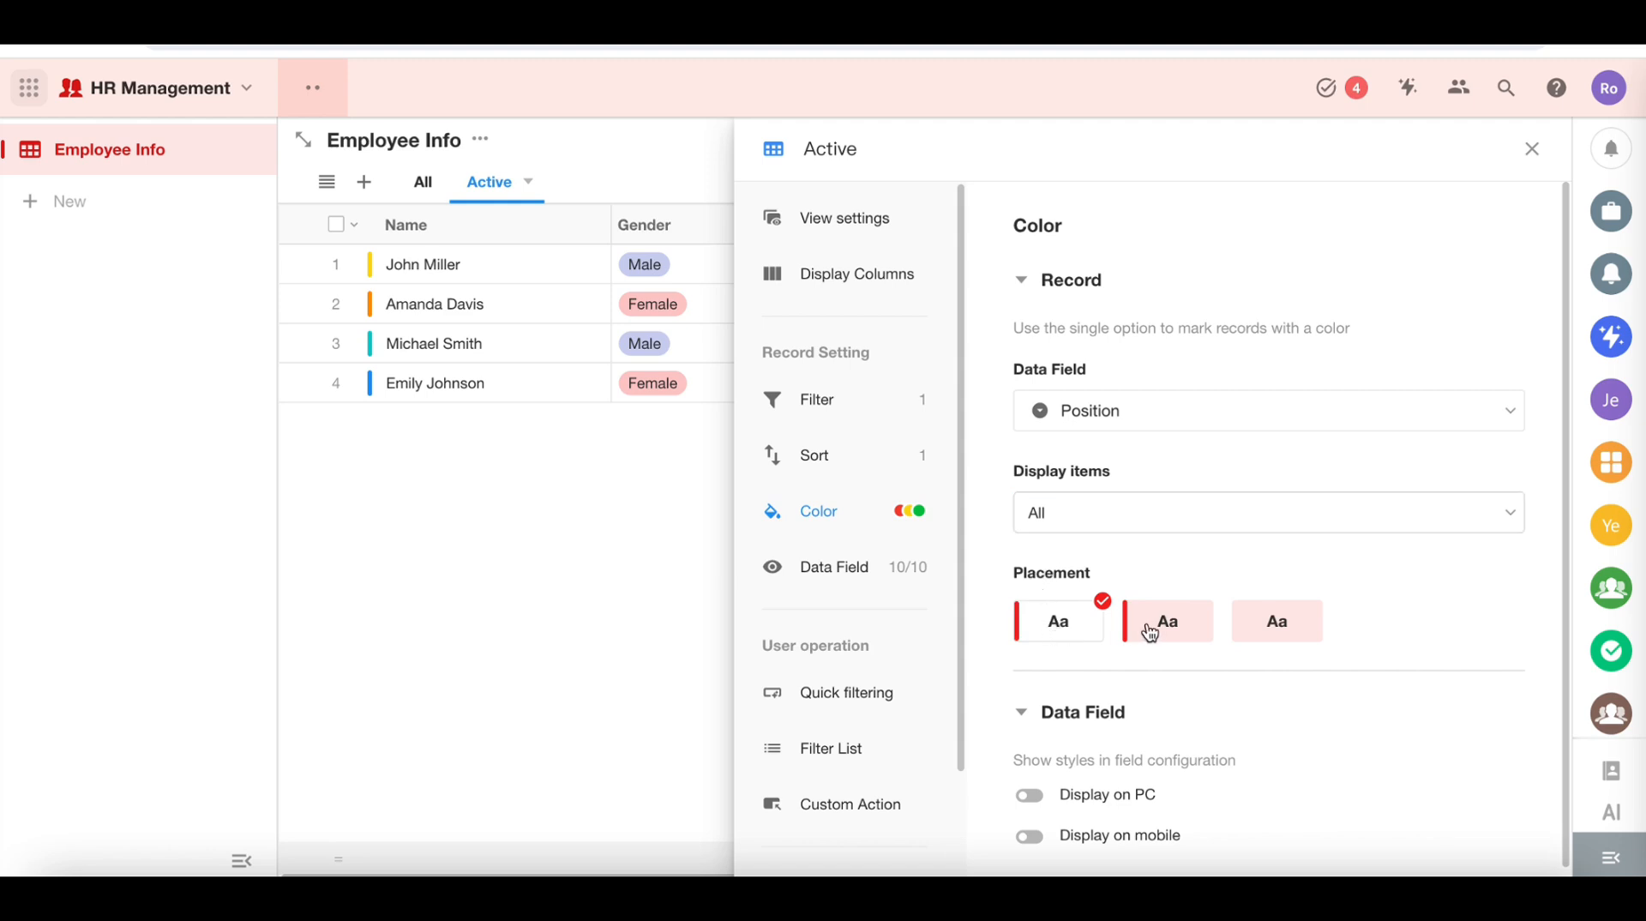
{"action": "left_click", "coordinate": [1172, 633]}
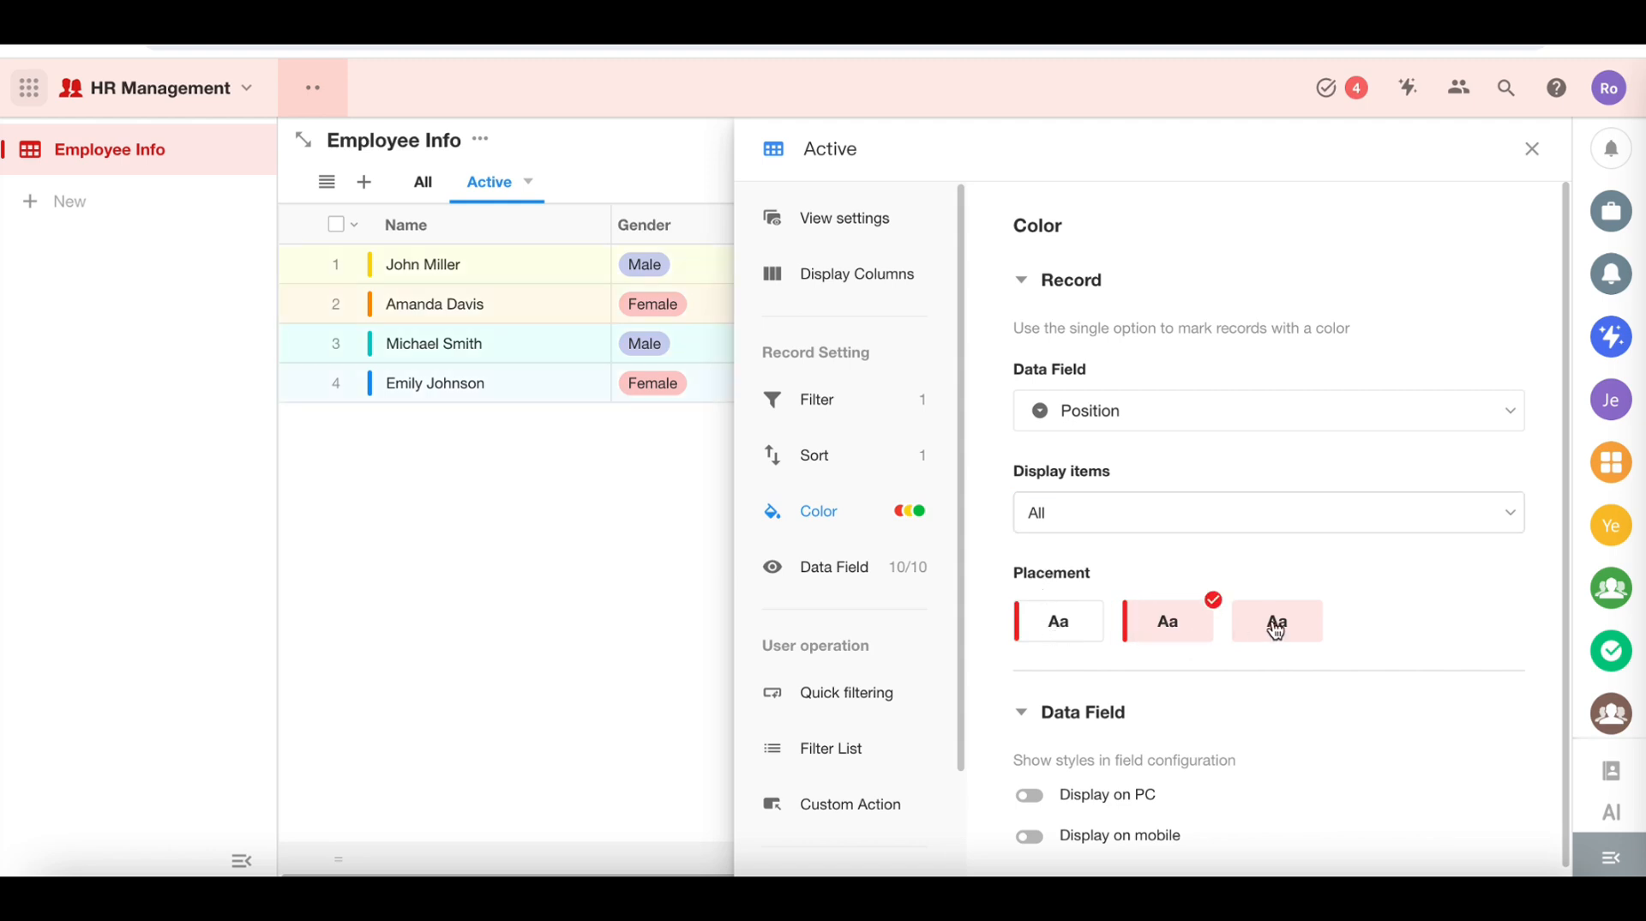
{"action": "left_click", "coordinate": [1275, 626]}
{"action": "left_click", "coordinate": [1061, 627]}
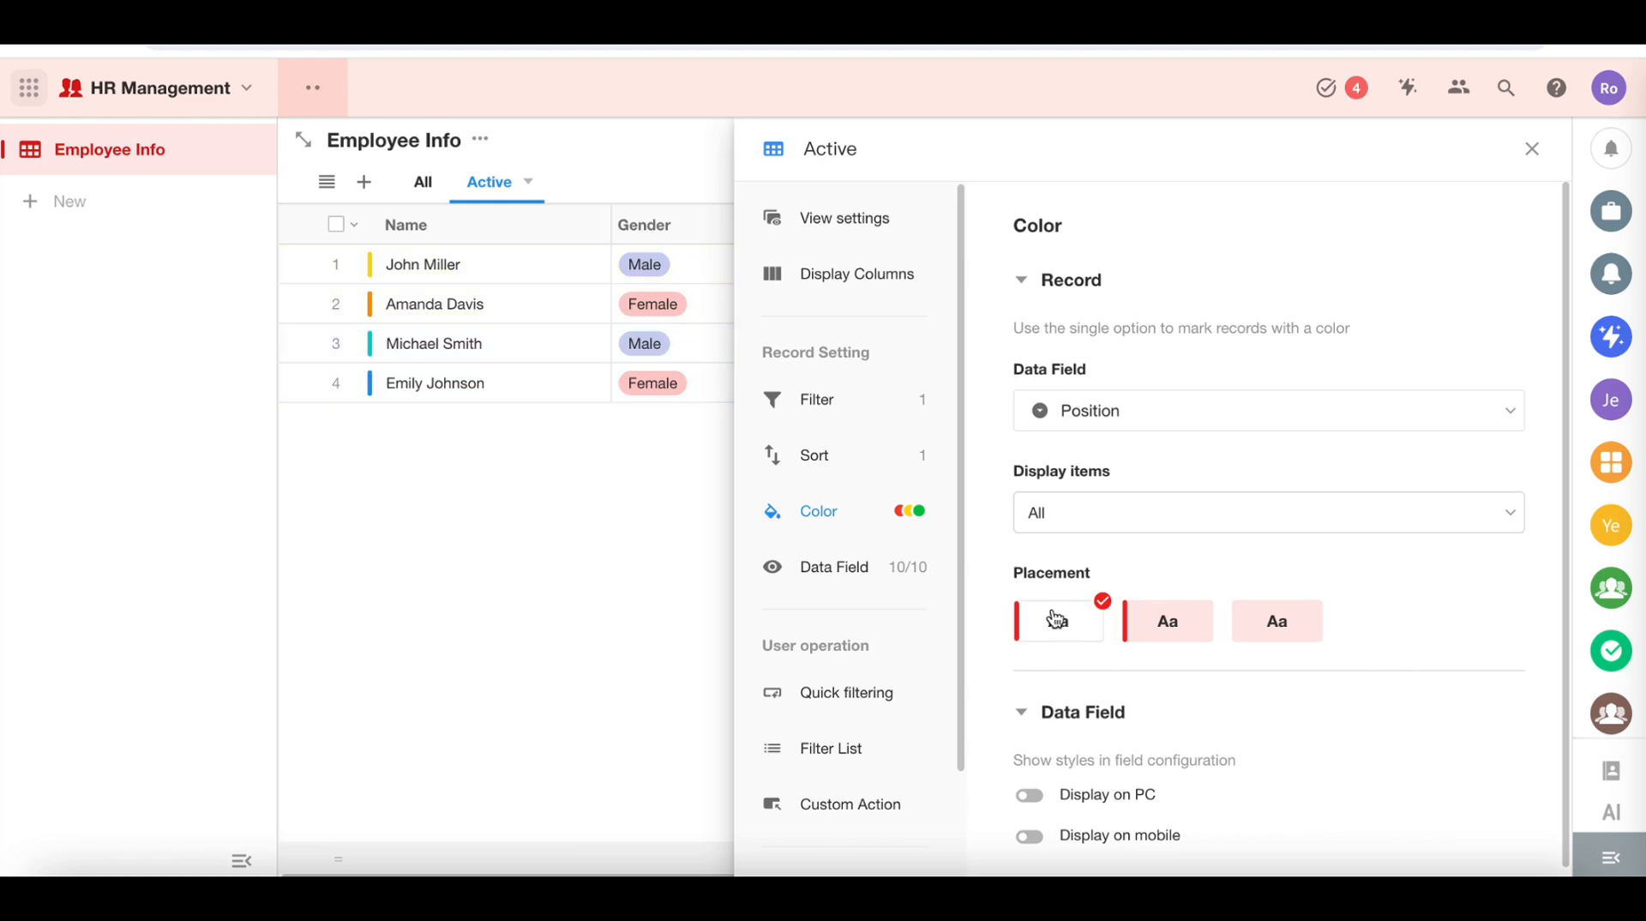
Step: Hide the Name, Gender and Date of Birth fields in the Active view, and restore the display of all fields
{"action": "left_click", "coordinate": [845, 581]}
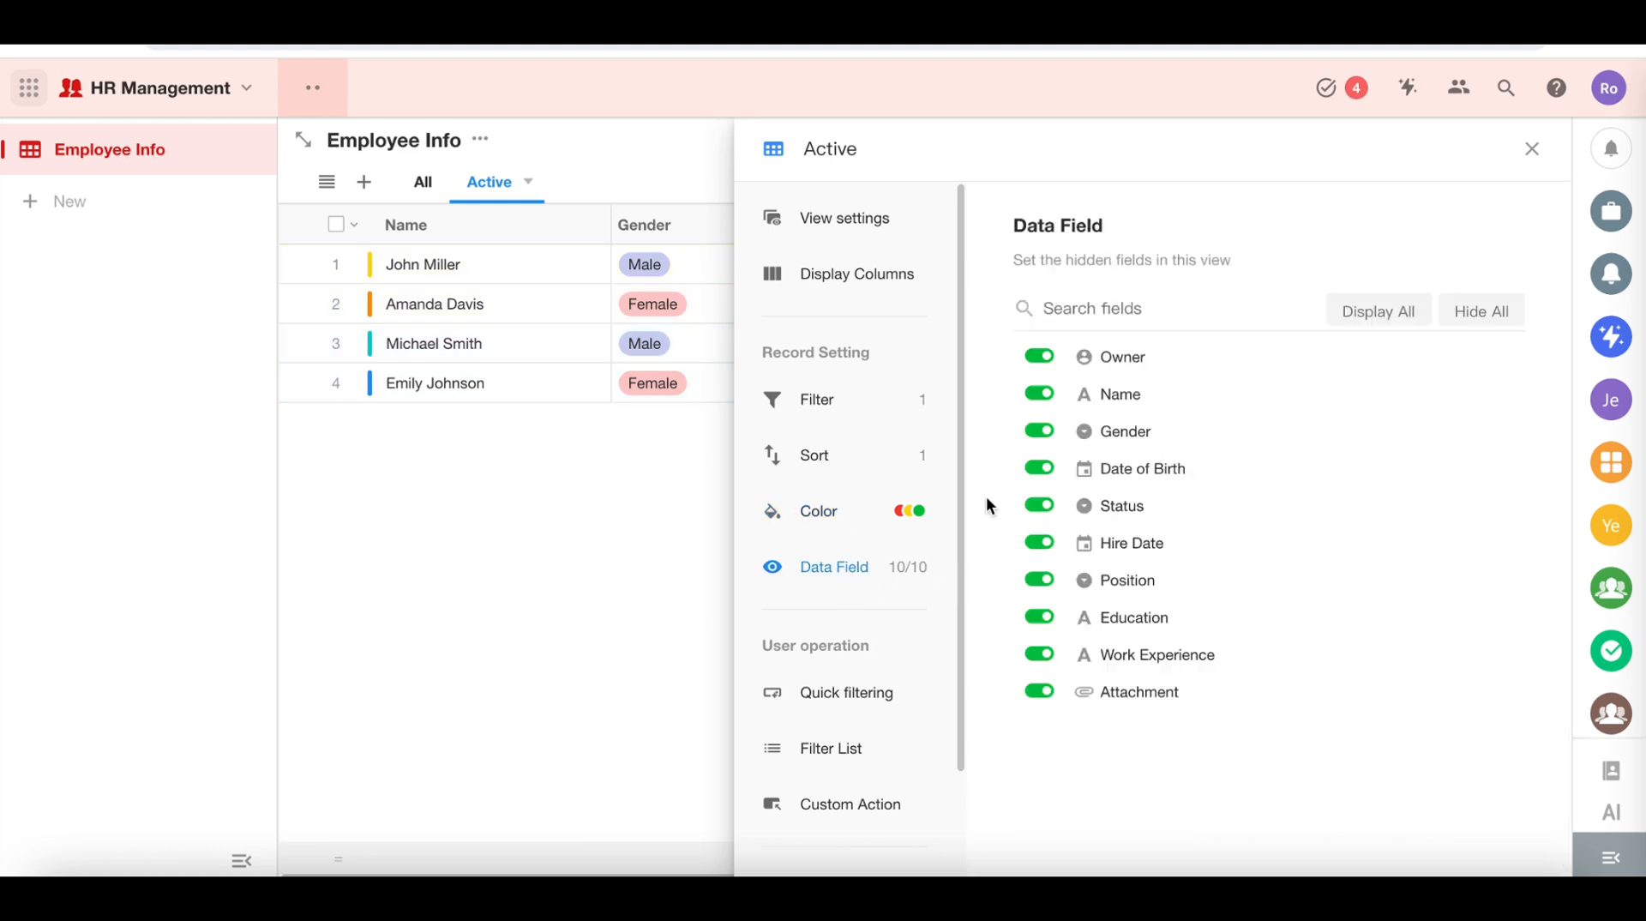
{"action": "left_click", "coordinate": [1042, 396]}
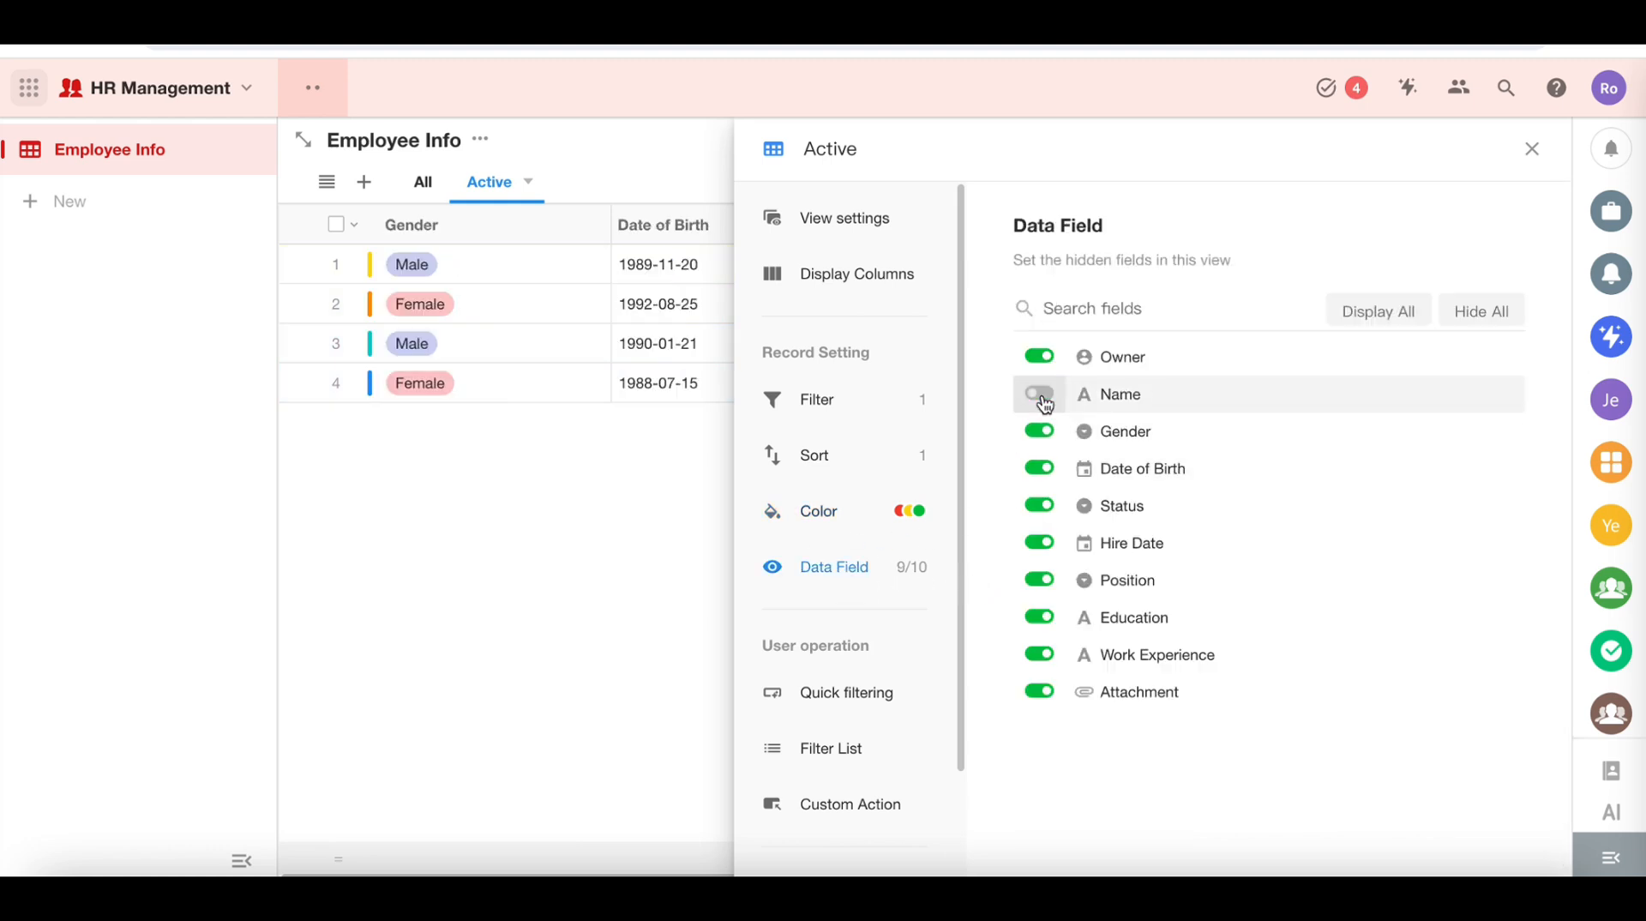
{"action": "left_click", "coordinate": [1041, 433]}
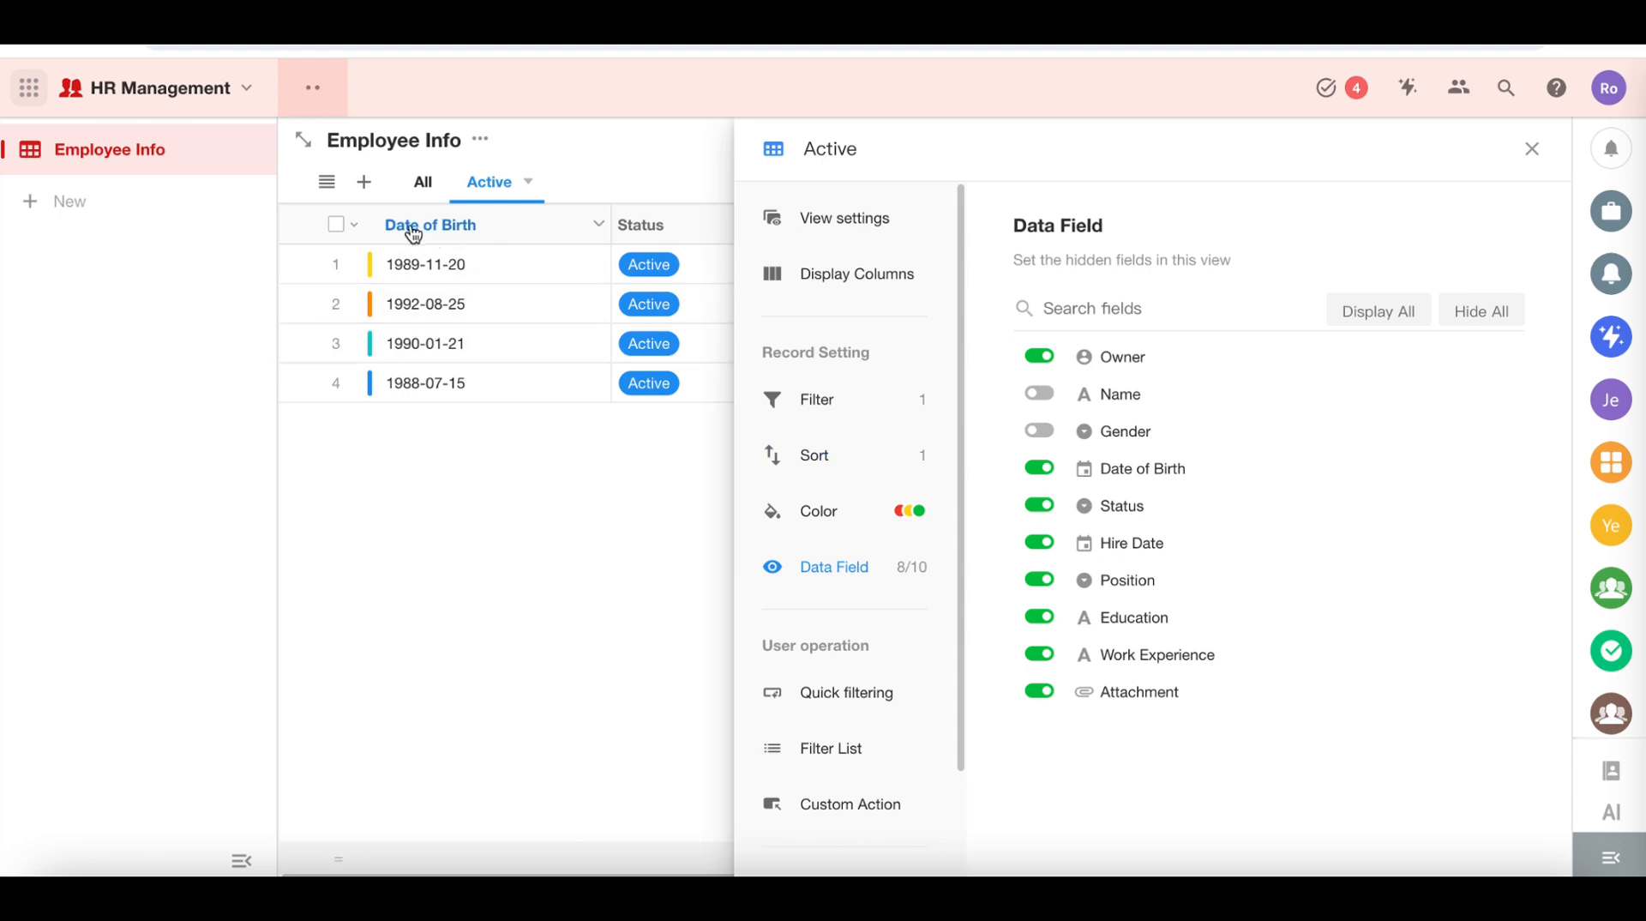
{"action": "left_click", "coordinate": [1031, 471]}
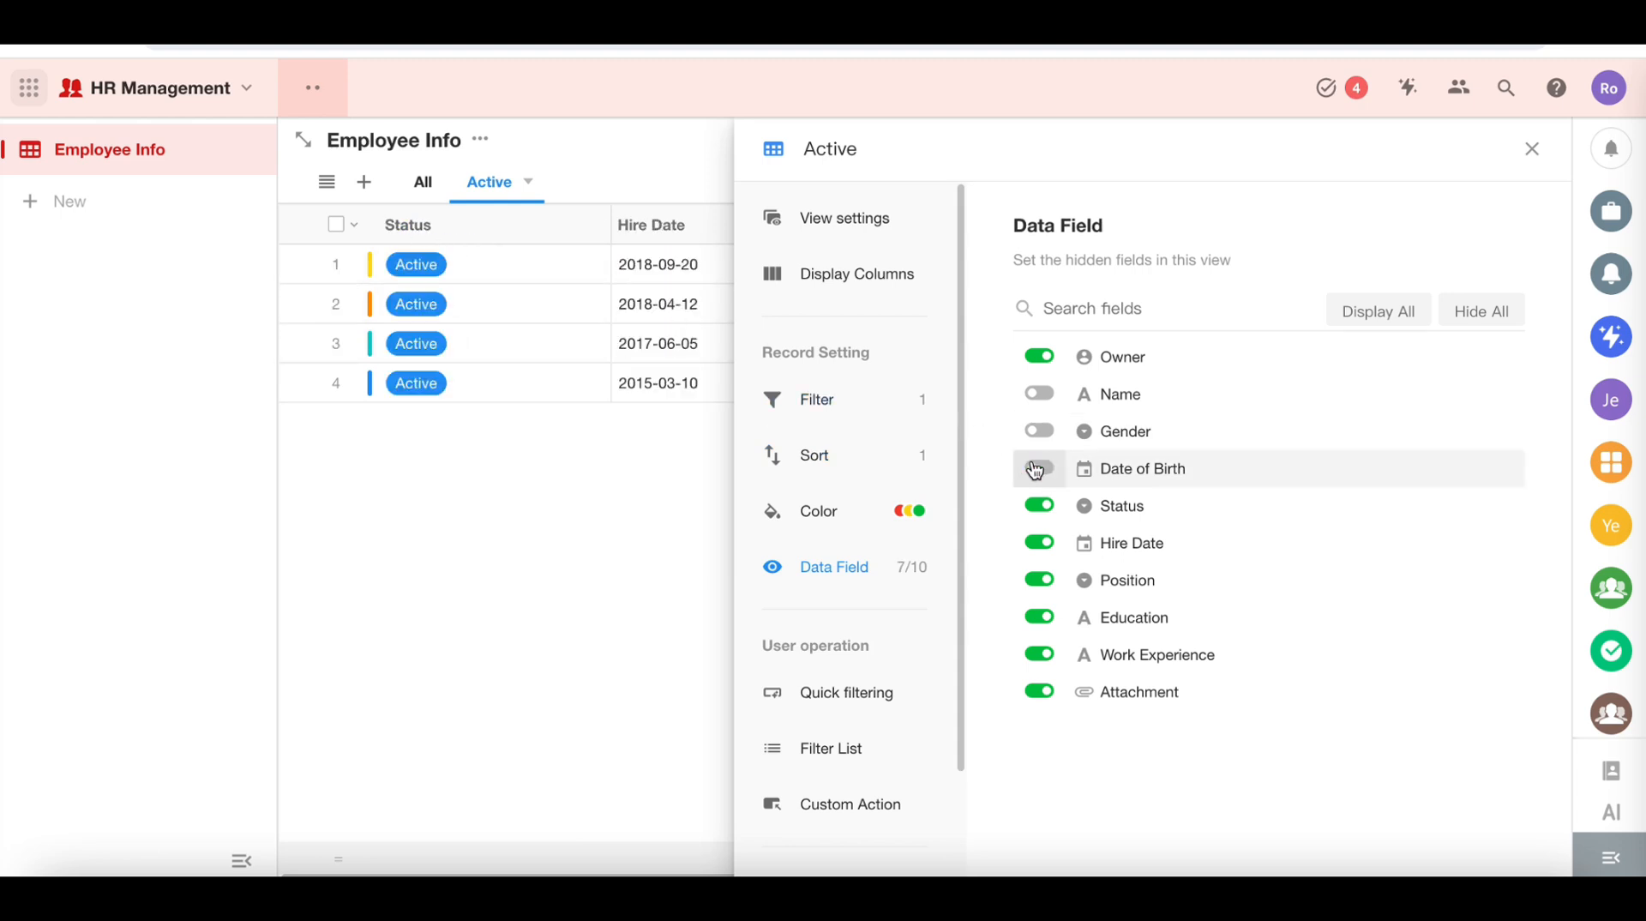
{"action": "left_click", "coordinate": [1378, 310]}
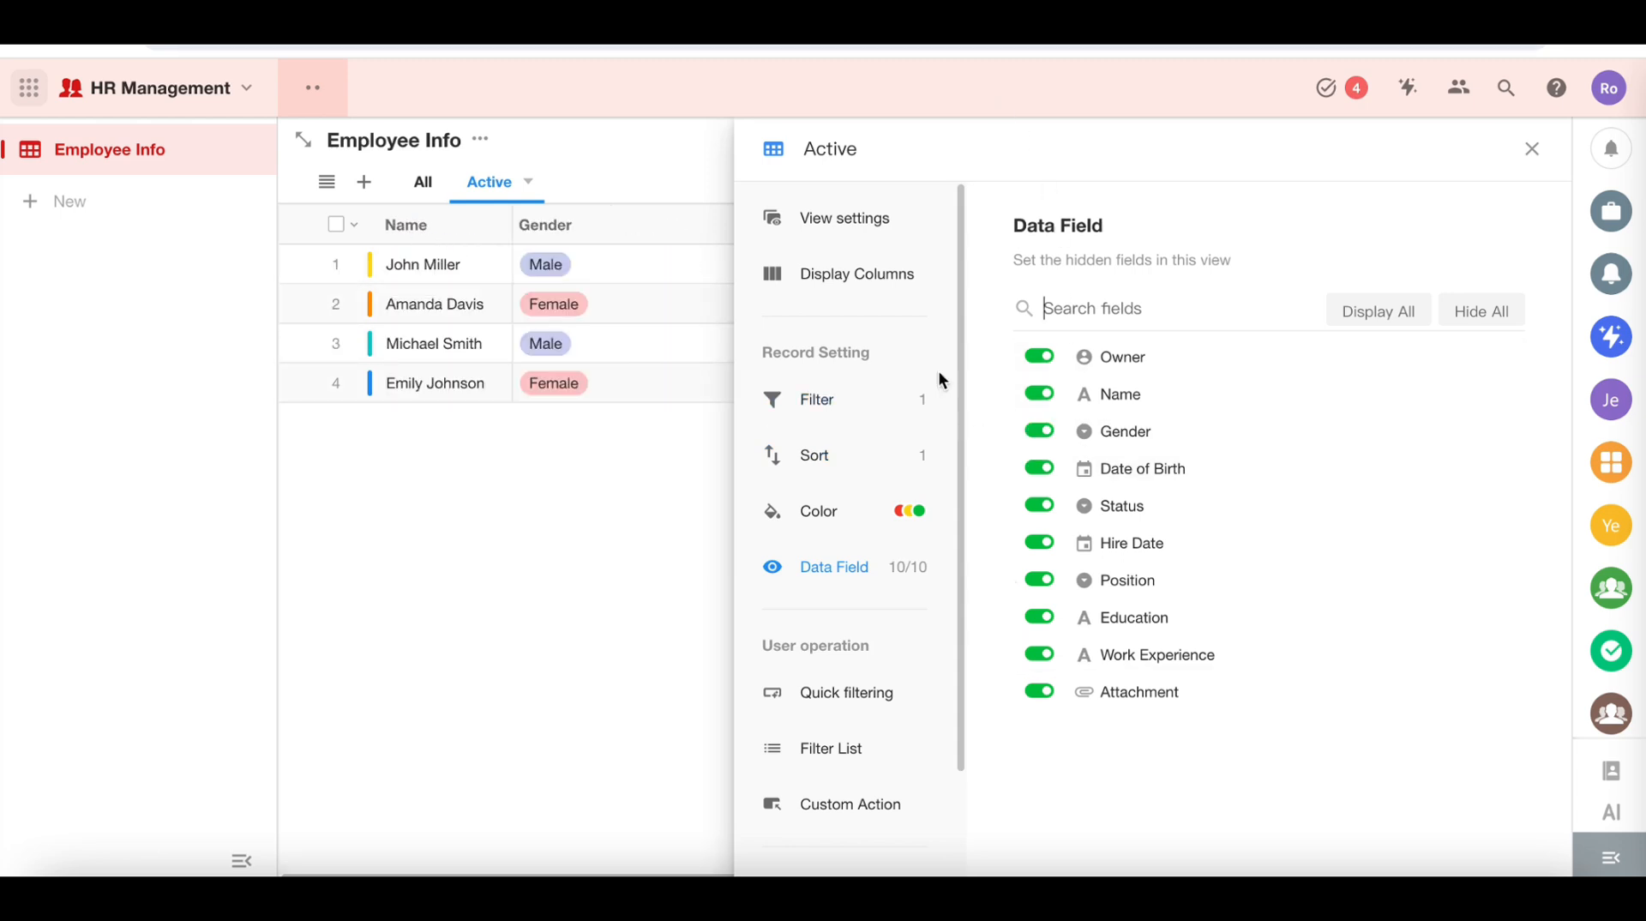
Step: Try the Extreme row height for the Active view and set it to Medium
{"action": "left_click", "coordinate": [838, 214]}
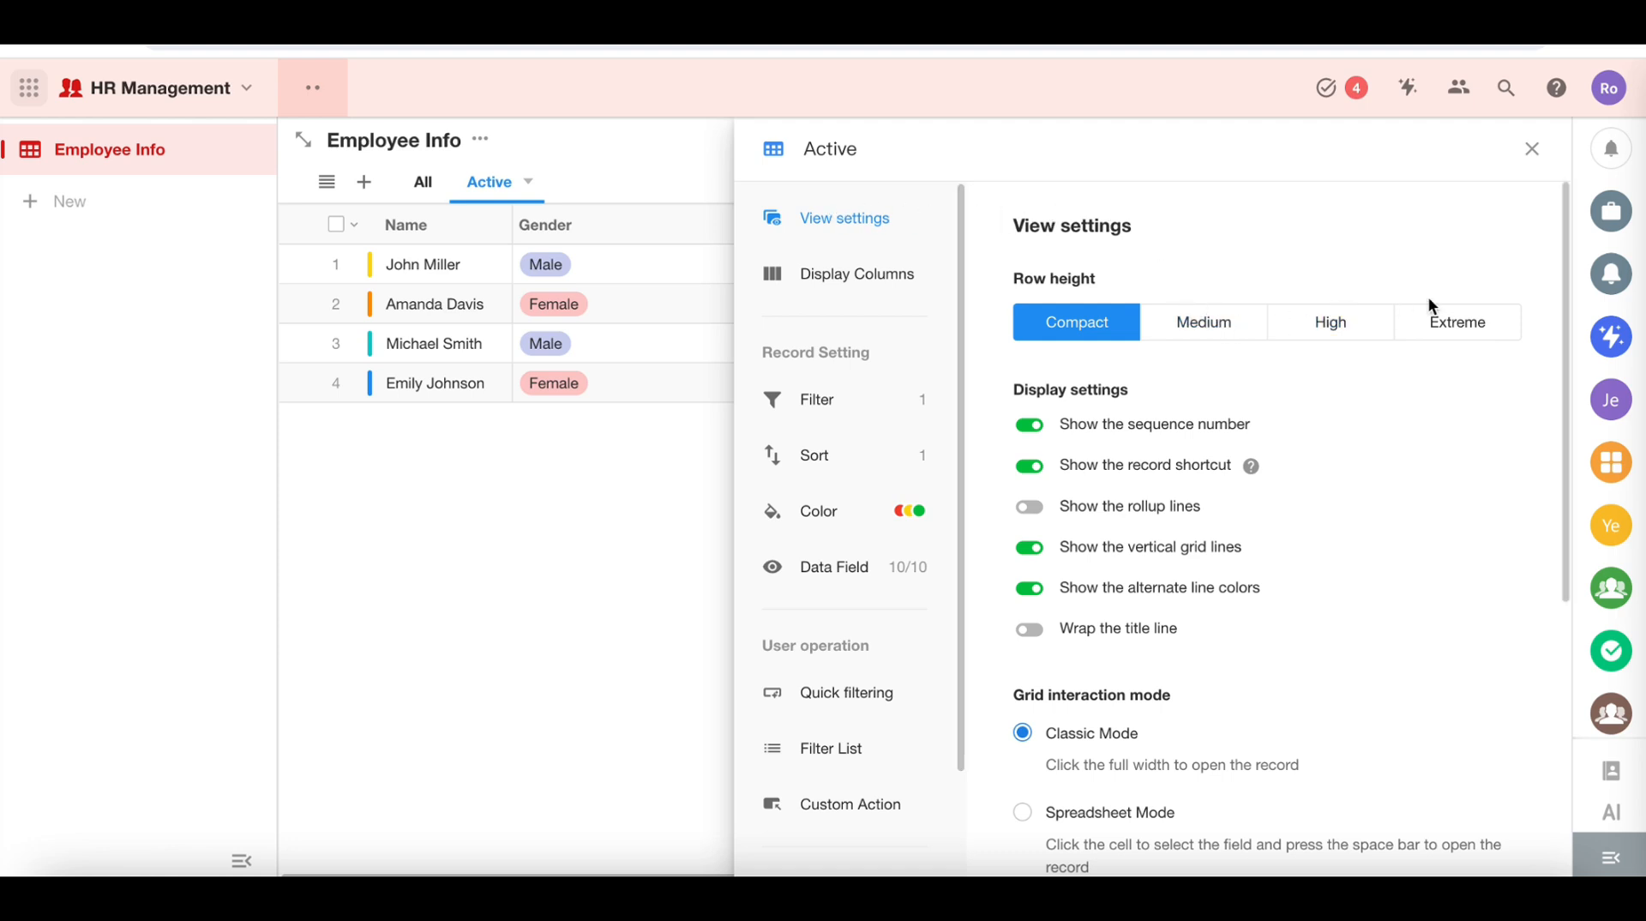
{"action": "left_click", "coordinate": [1491, 331]}
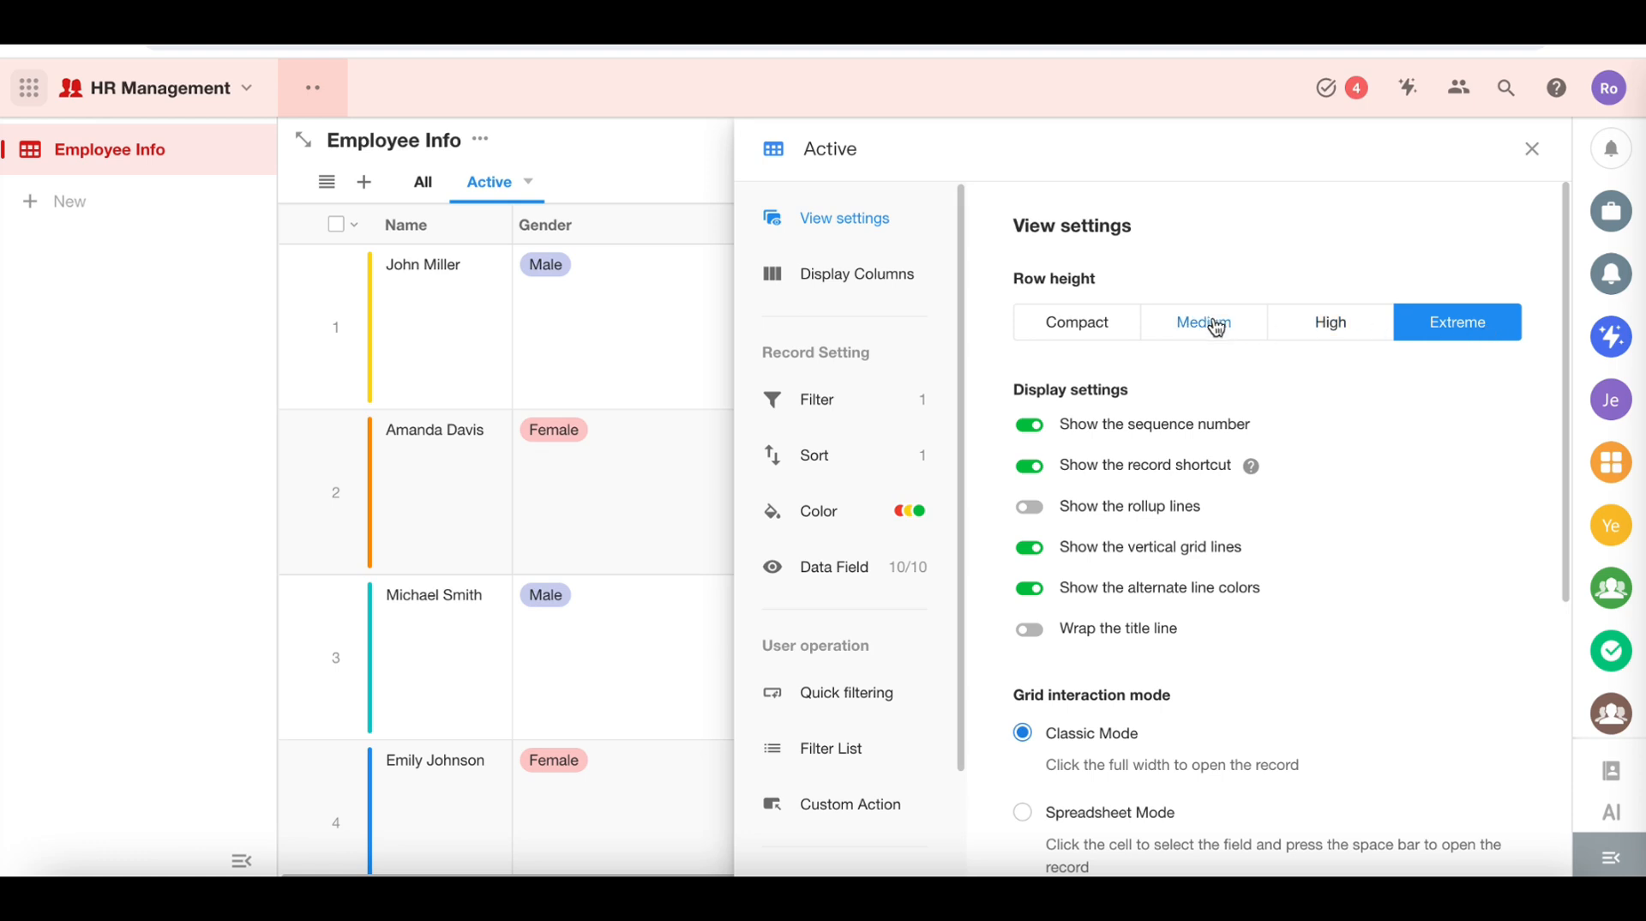
{"action": "left_click", "coordinate": [1208, 321]}
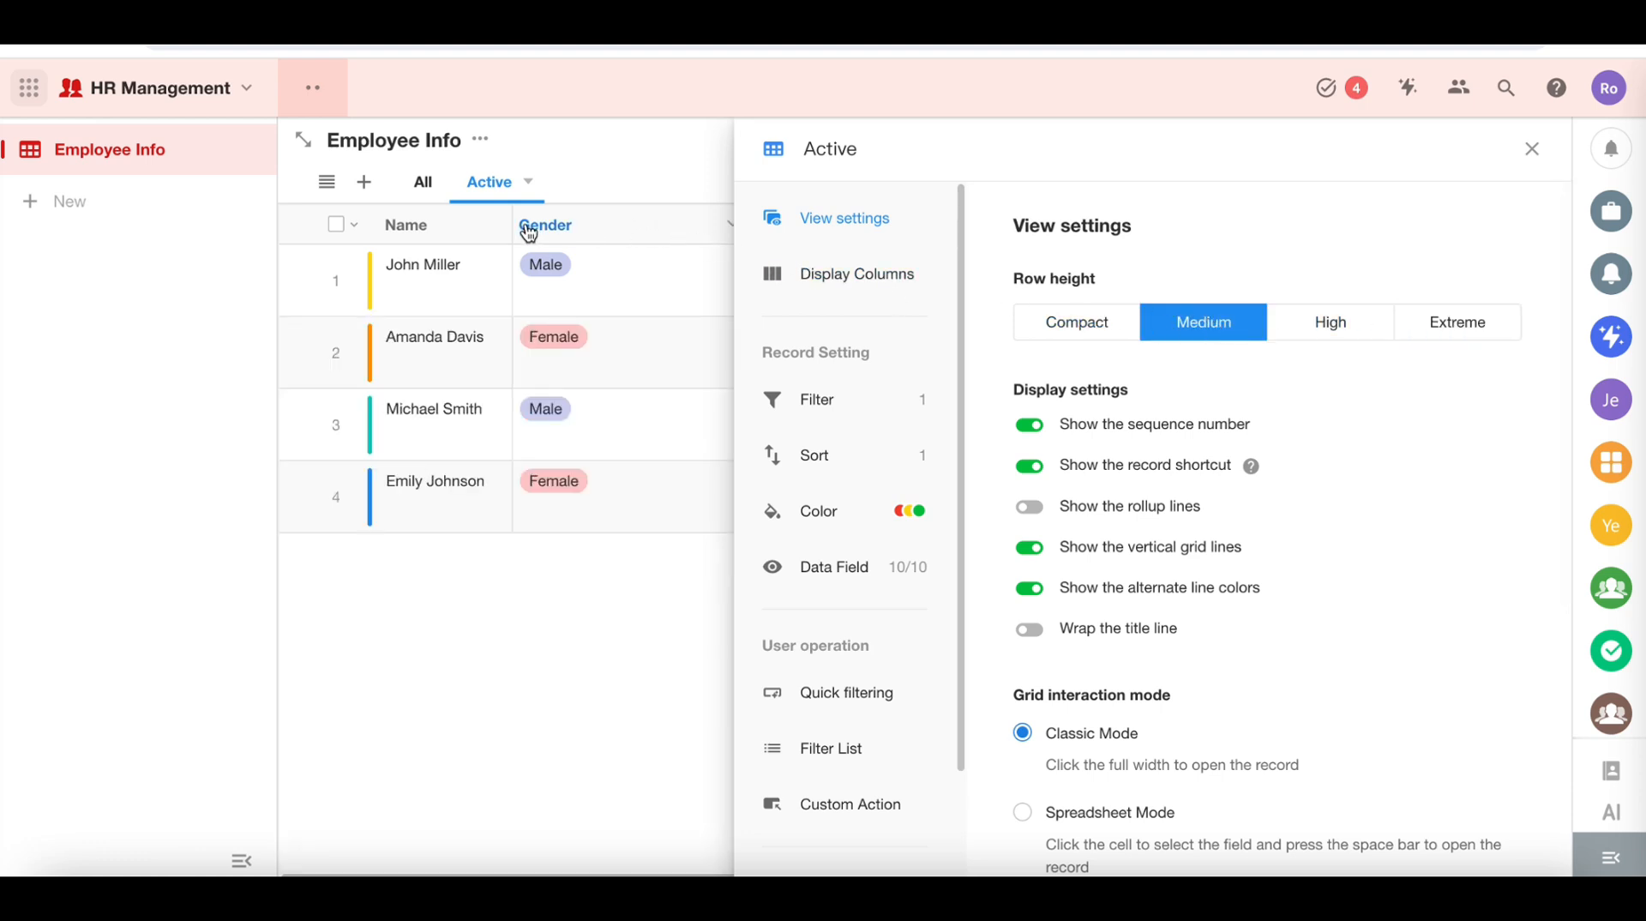
Step: Widen the Name column, and save and apply the table style to all users
{"action": "left_click_drag", "start_coordinate": [510, 229], "coordinate": [594, 231]}
{"action": "left_click", "coordinate": [304, 228]}
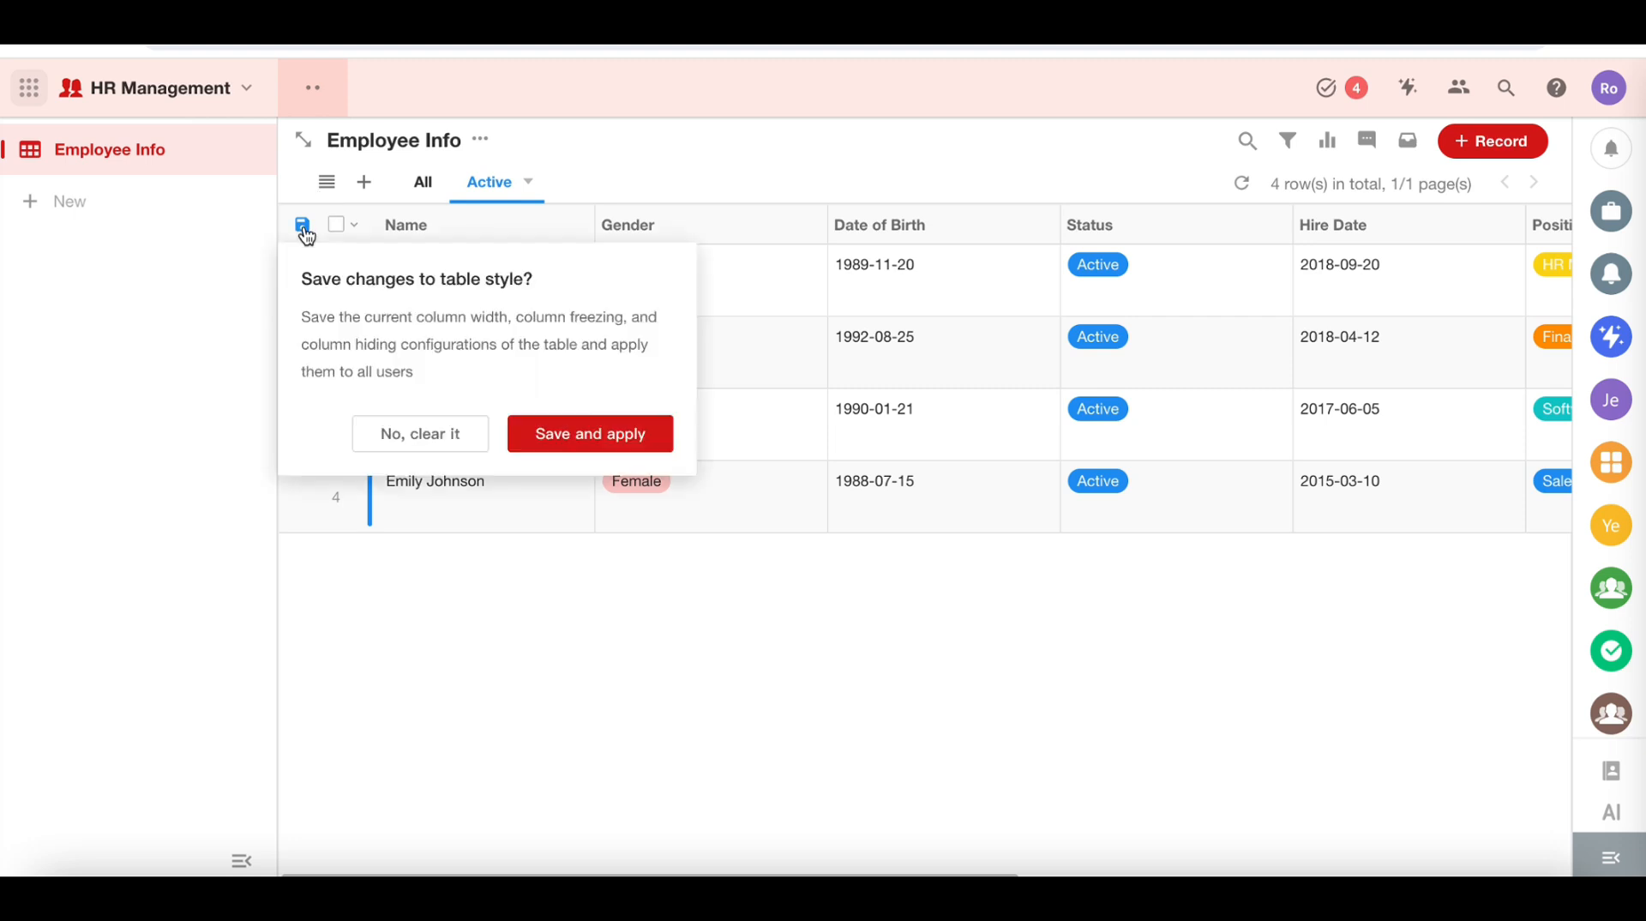
{"action": "left_click", "coordinate": [571, 442]}
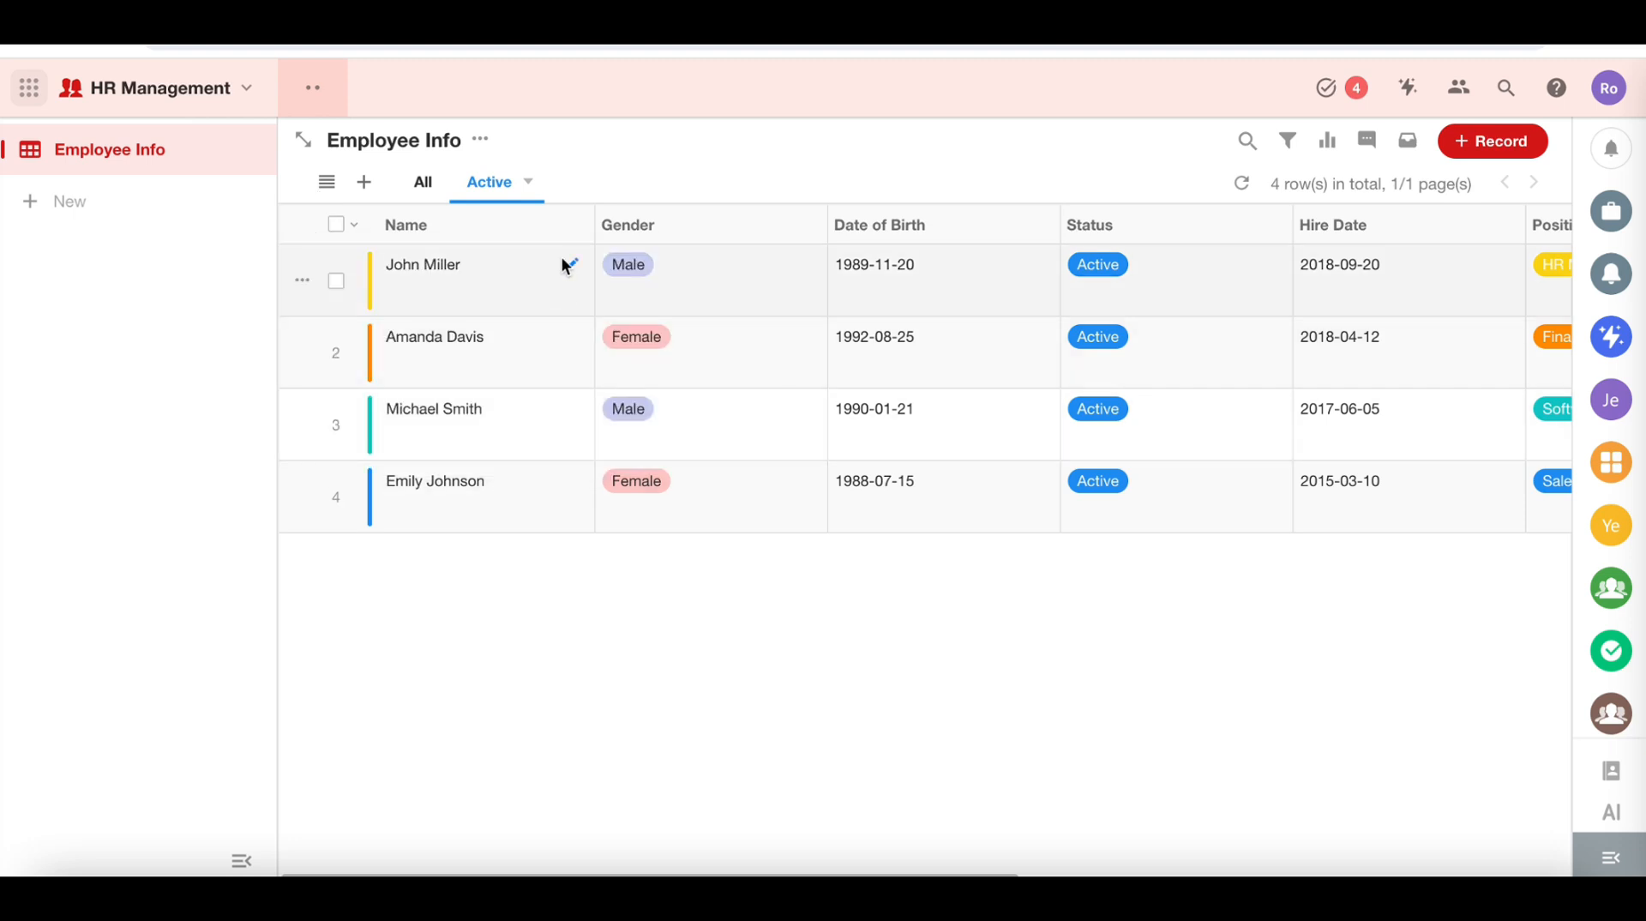
Step: Switch the view's sequence number and record shortcut settings off and on again, and open the third record's shortcut menu
{"action": "left_click", "coordinate": [527, 181]}
{"action": "left_click", "coordinate": [581, 232]}
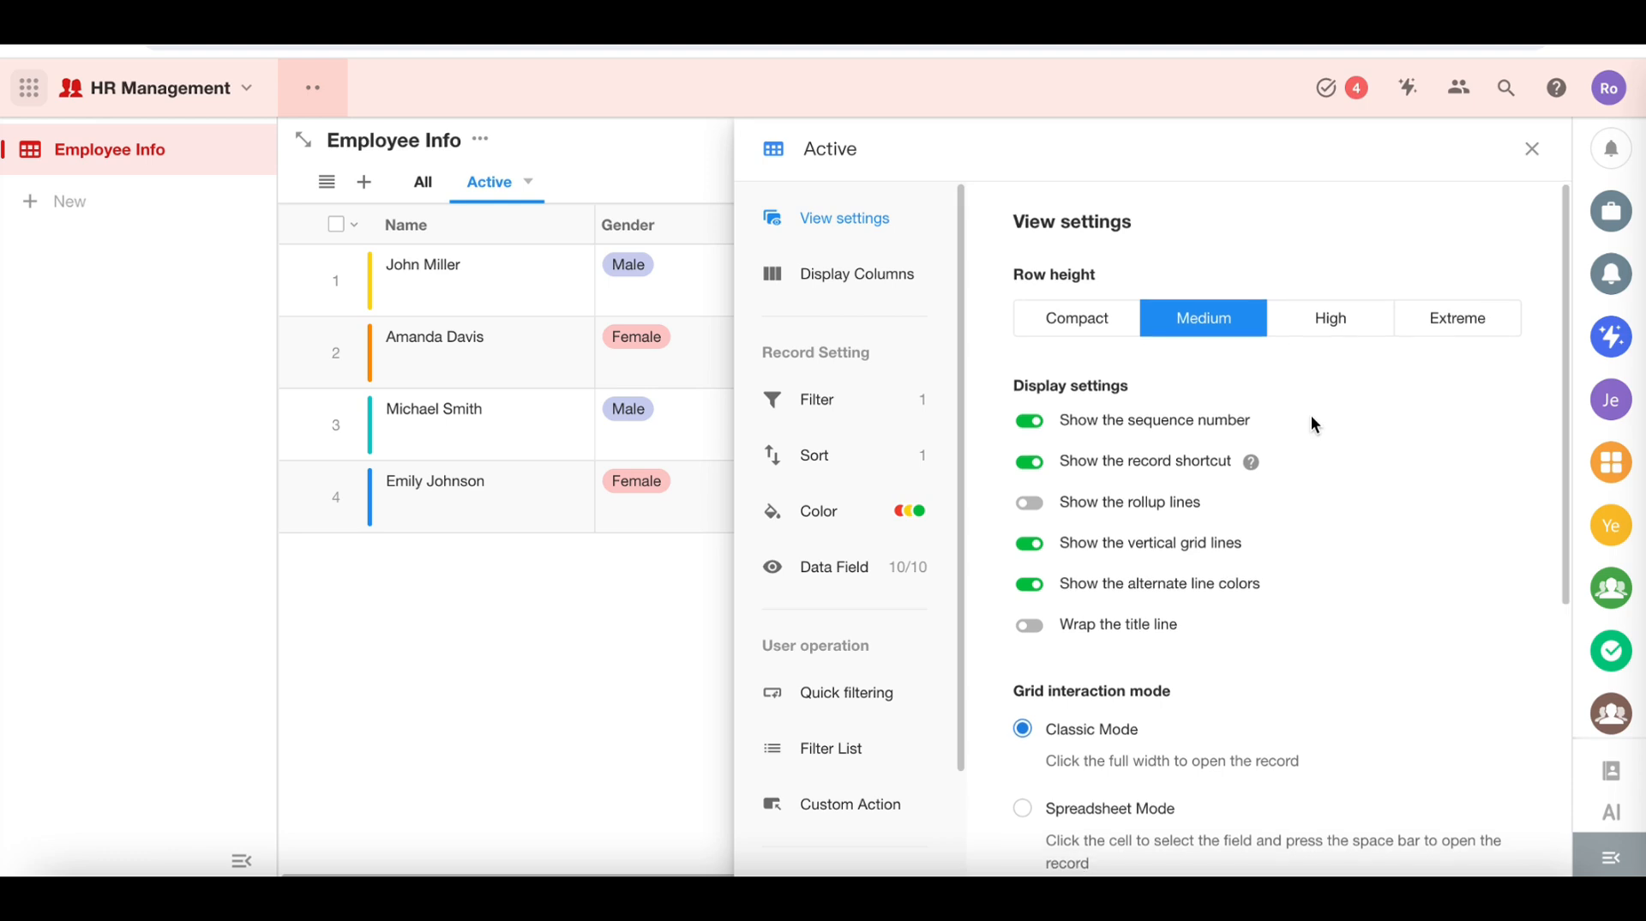
{"action": "scroll", "coordinate": [1312, 418], "scroll_direction": "down", "scroll_amount": 1}
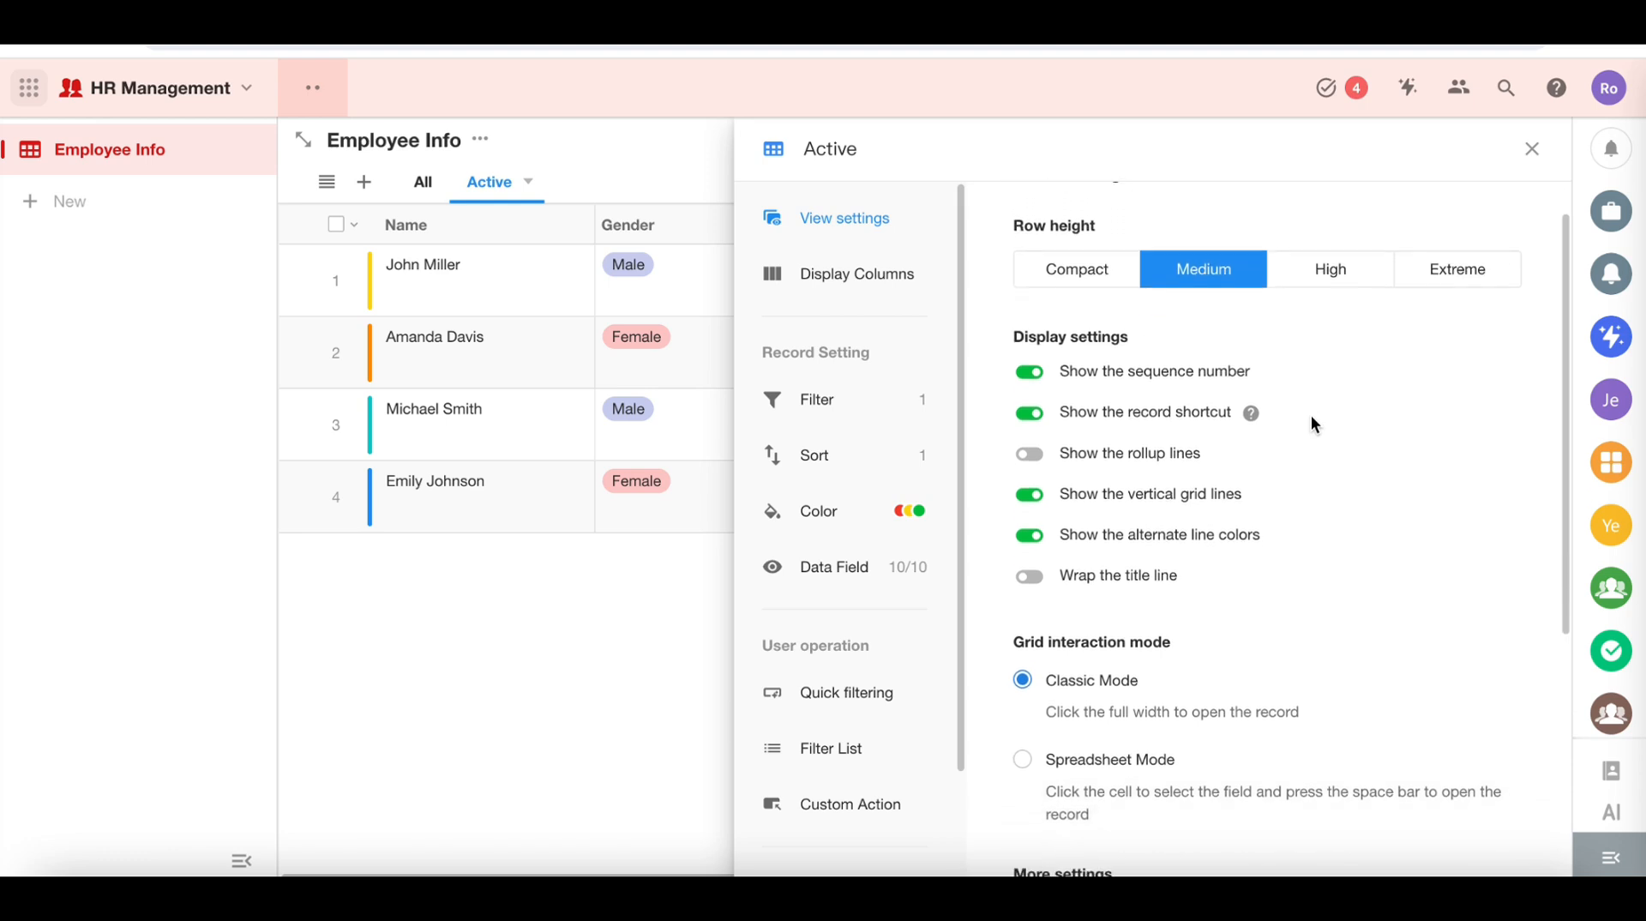
{"action": "left_click", "coordinate": [1030, 374]}
{"action": "left_click", "coordinate": [1030, 374]}
{"action": "double_click", "coordinate": [1034, 416]}
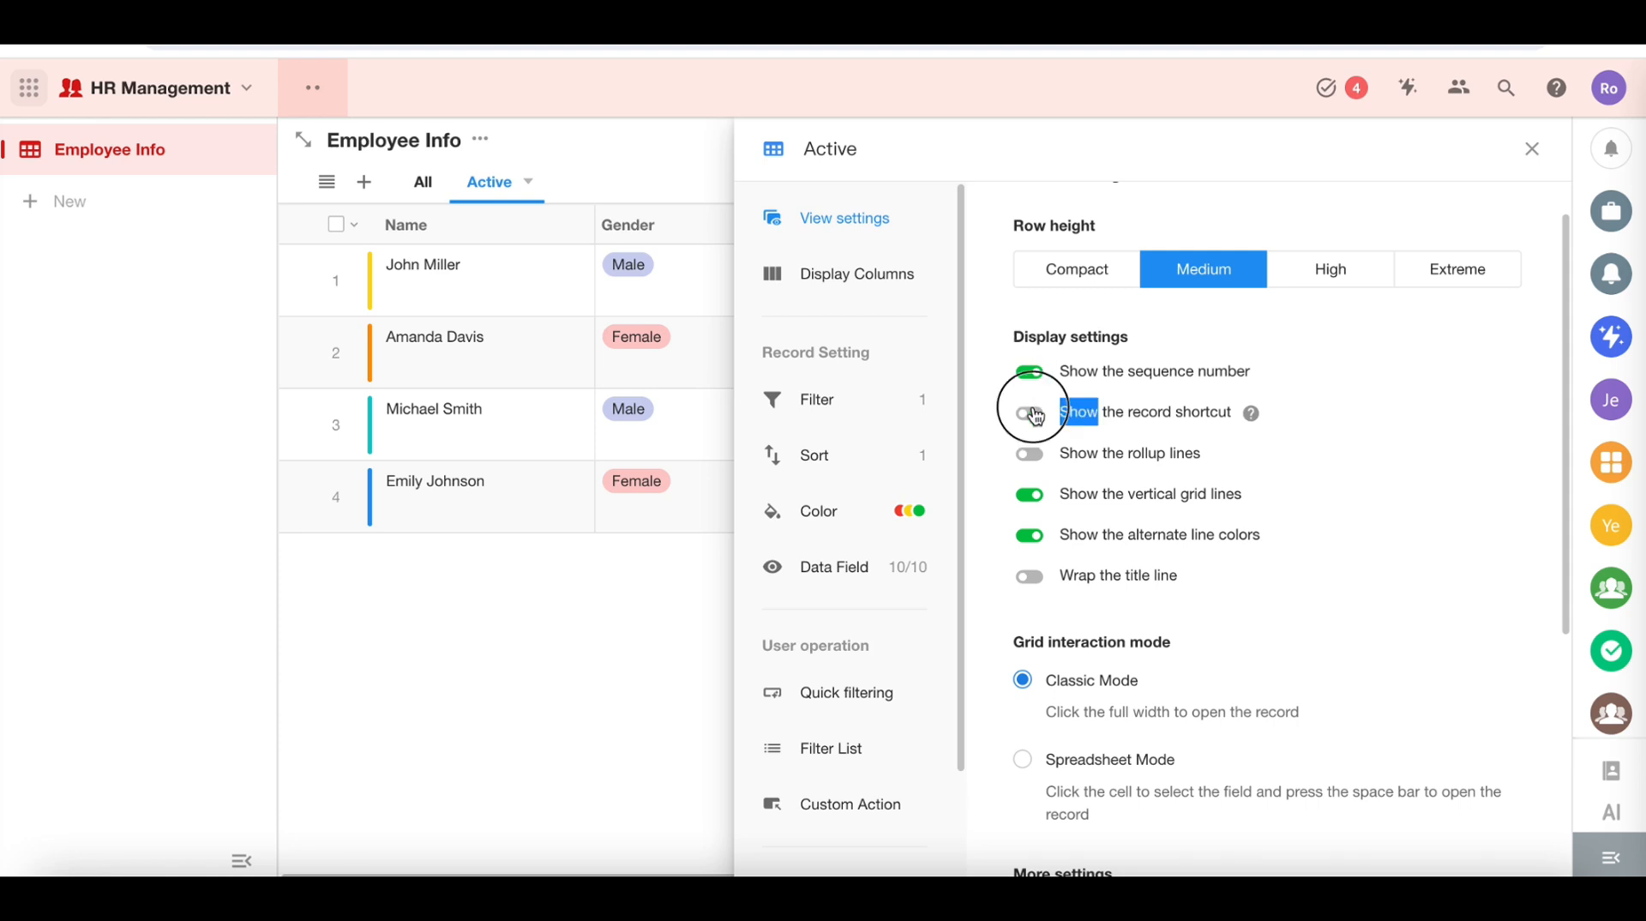
{"action": "left_click", "coordinate": [313, 433]}
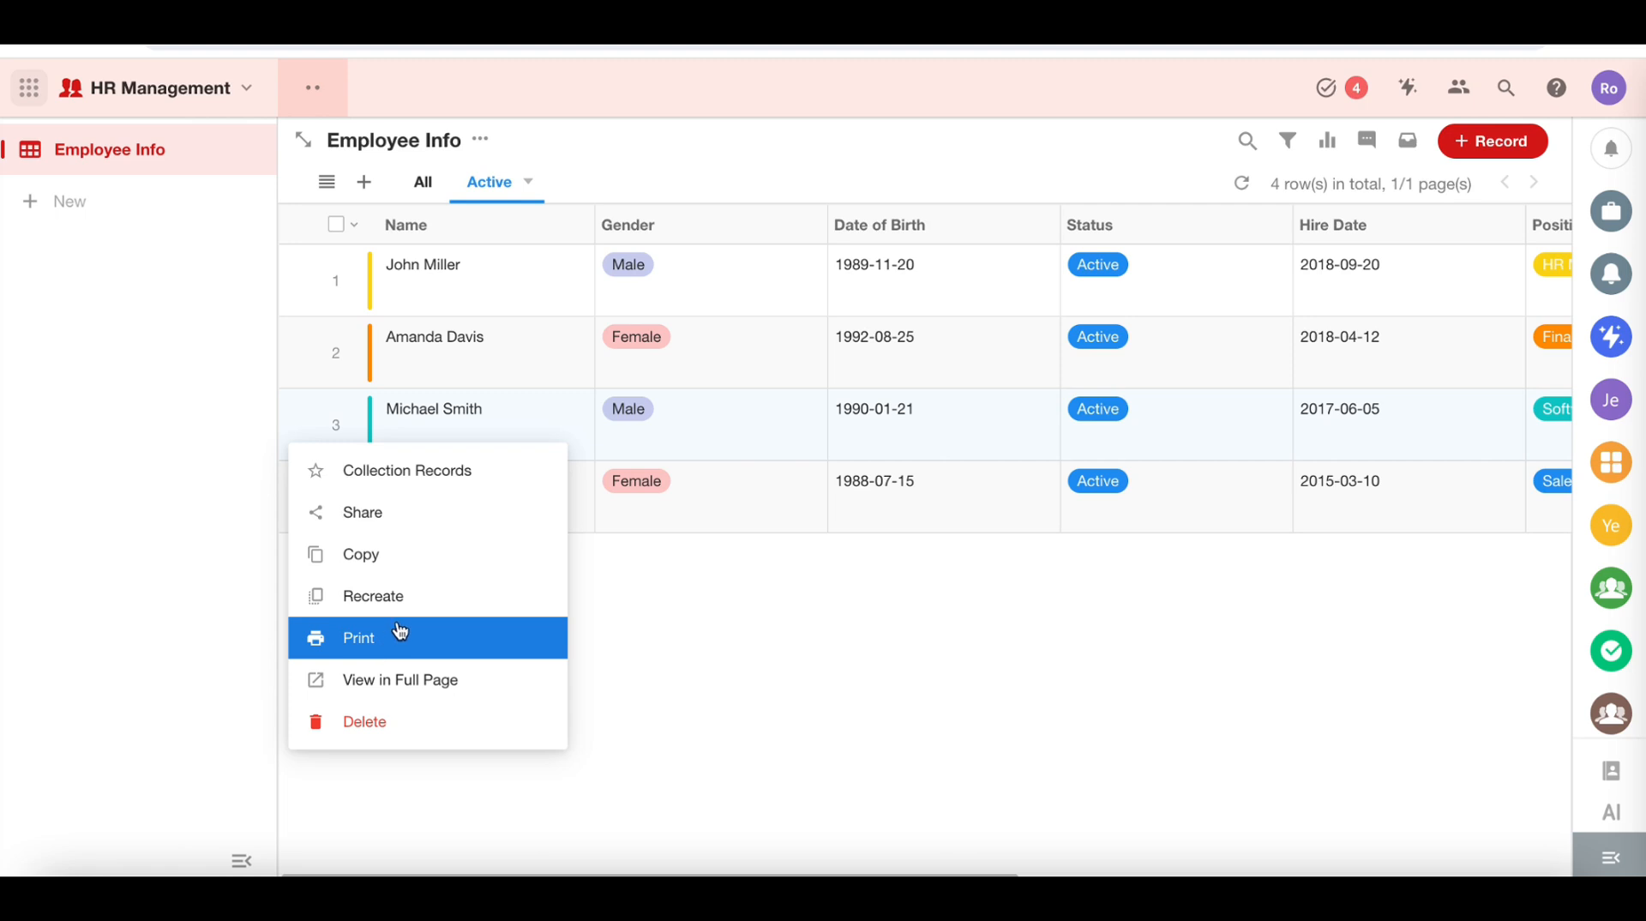
Step: Switch the Active view's vertical grid lines and alternate line colors off and back on in the display settings
{"action": "left_click", "coordinate": [529, 182]}
{"action": "left_click", "coordinate": [592, 226]}
{"action": "scroll", "coordinate": [1188, 500], "scroll_direction": "down", "scroll_amount": 1}
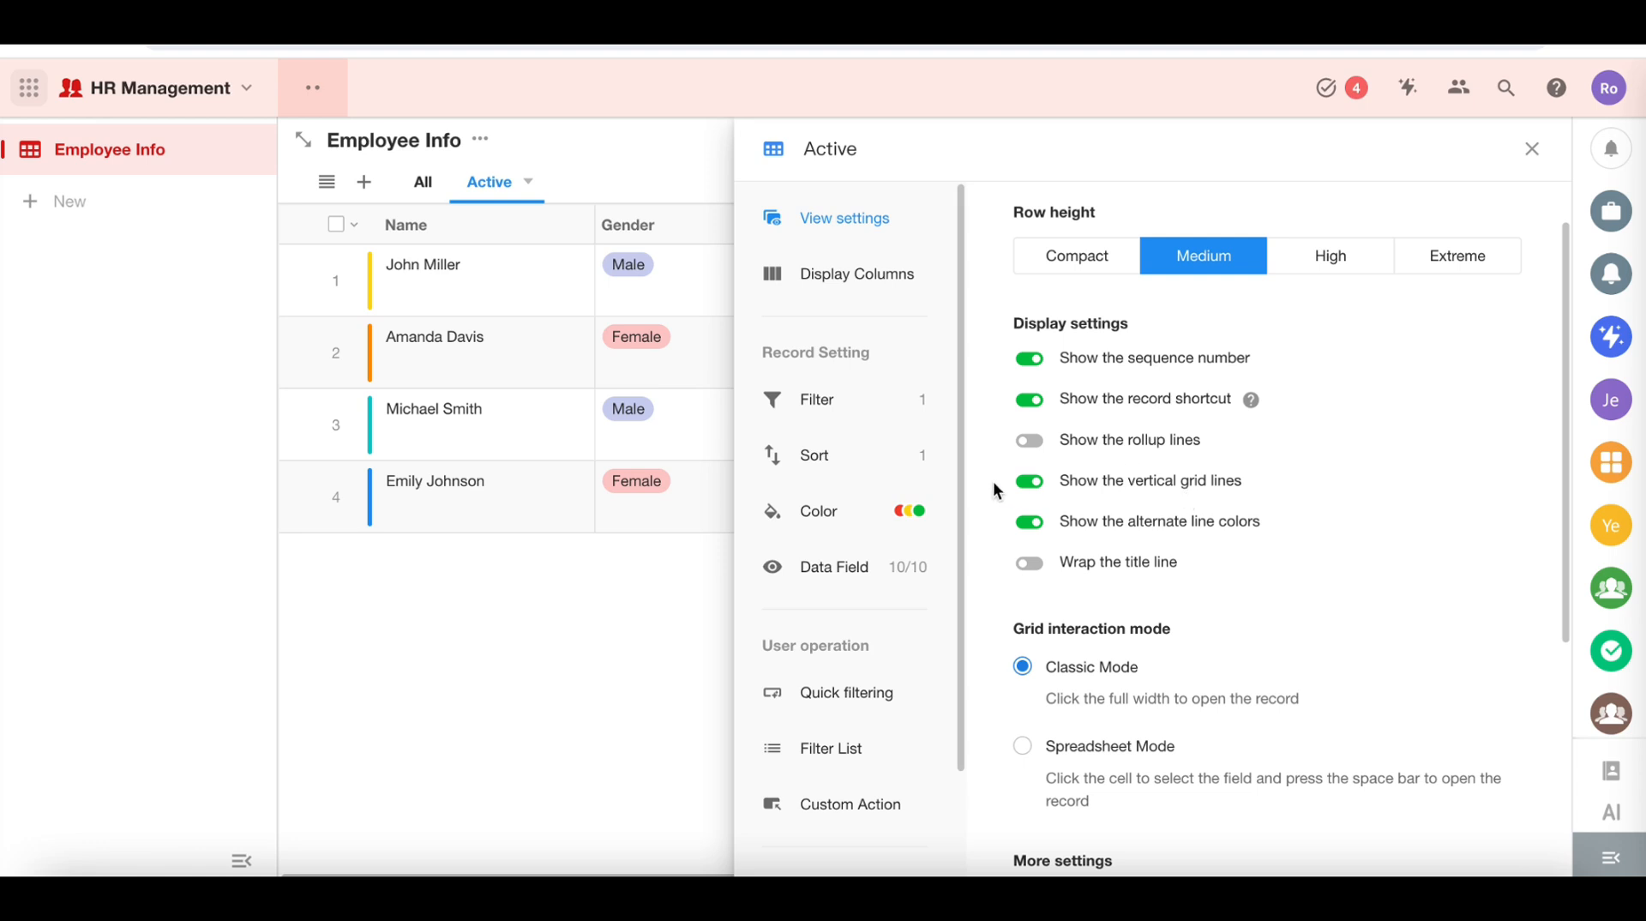
{"action": "left_click", "coordinate": [1028, 482]}
{"action": "left_click", "coordinate": [1028, 484]}
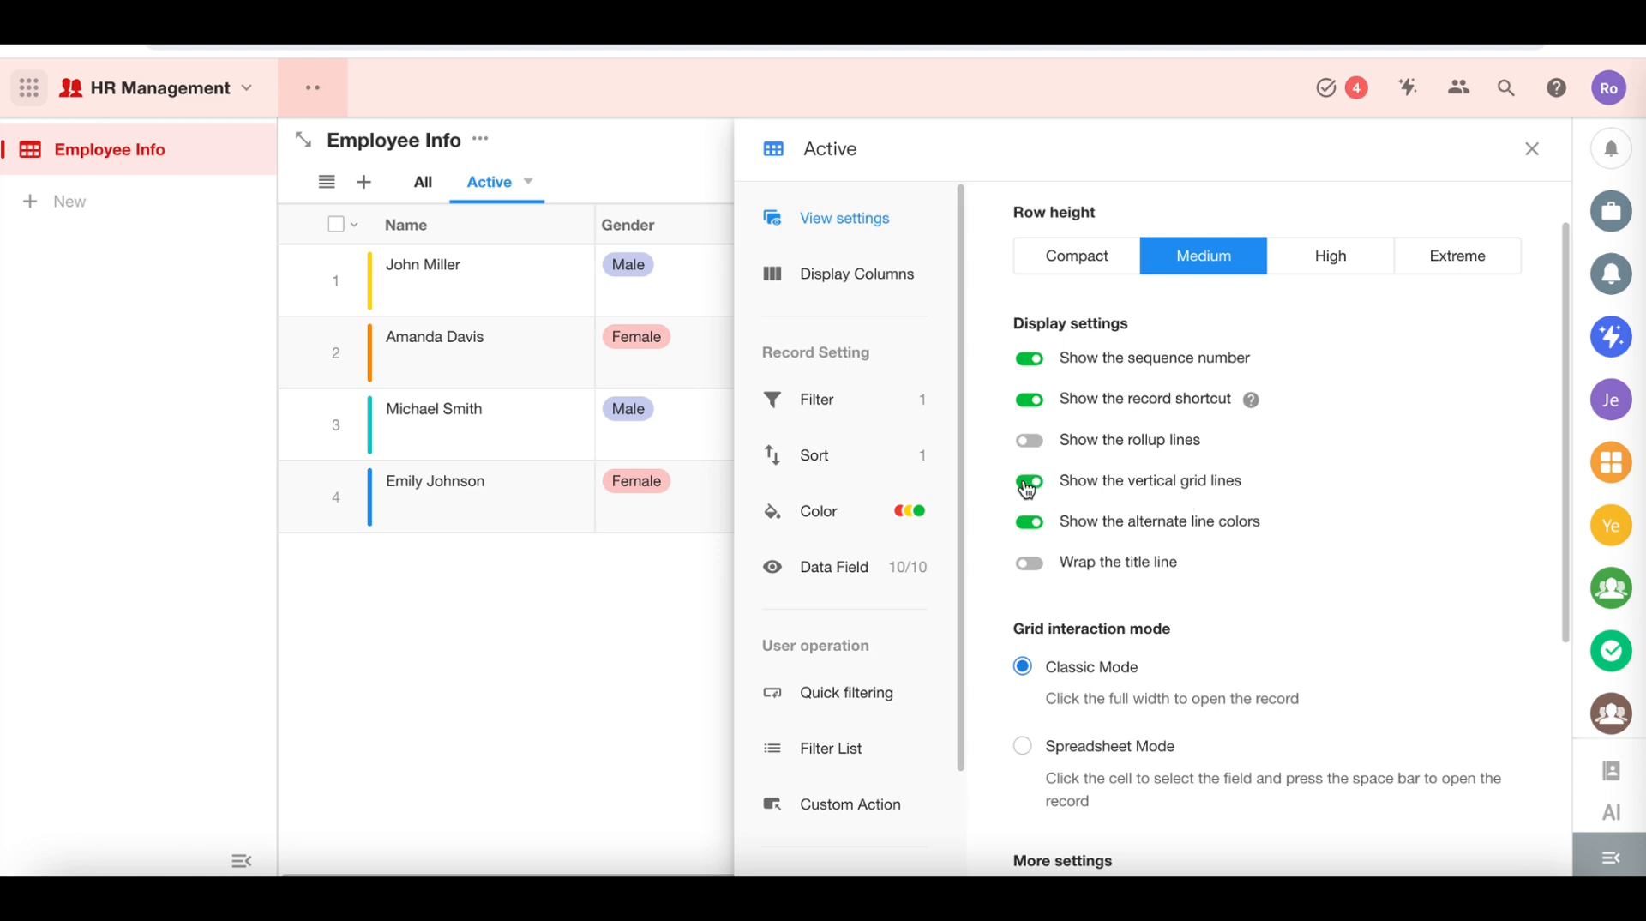
{"action": "left_click", "coordinate": [1032, 525]}
{"action": "left_click", "coordinate": [1032, 526]}
{"action": "scroll", "coordinate": [1034, 530], "scroll_direction": "down", "scroll_amount": 5}
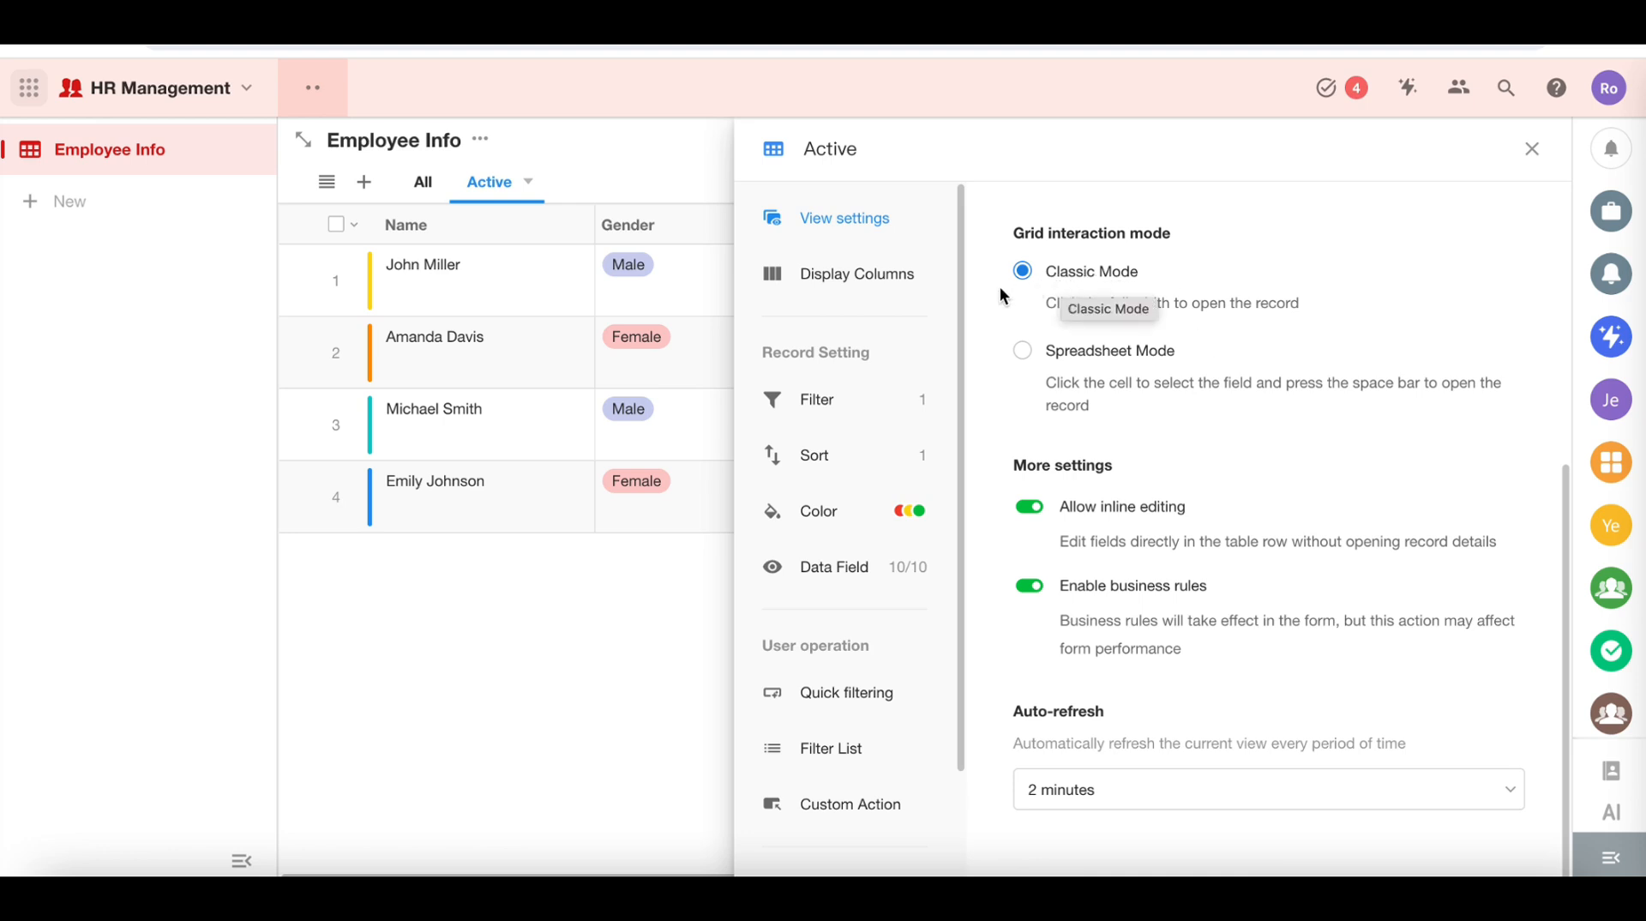
Step: Open and close the second record in Classic Mode, and switch the Active view's grid interaction mode to Spreadsheet Mode
{"action": "left_click", "coordinate": [492, 369]}
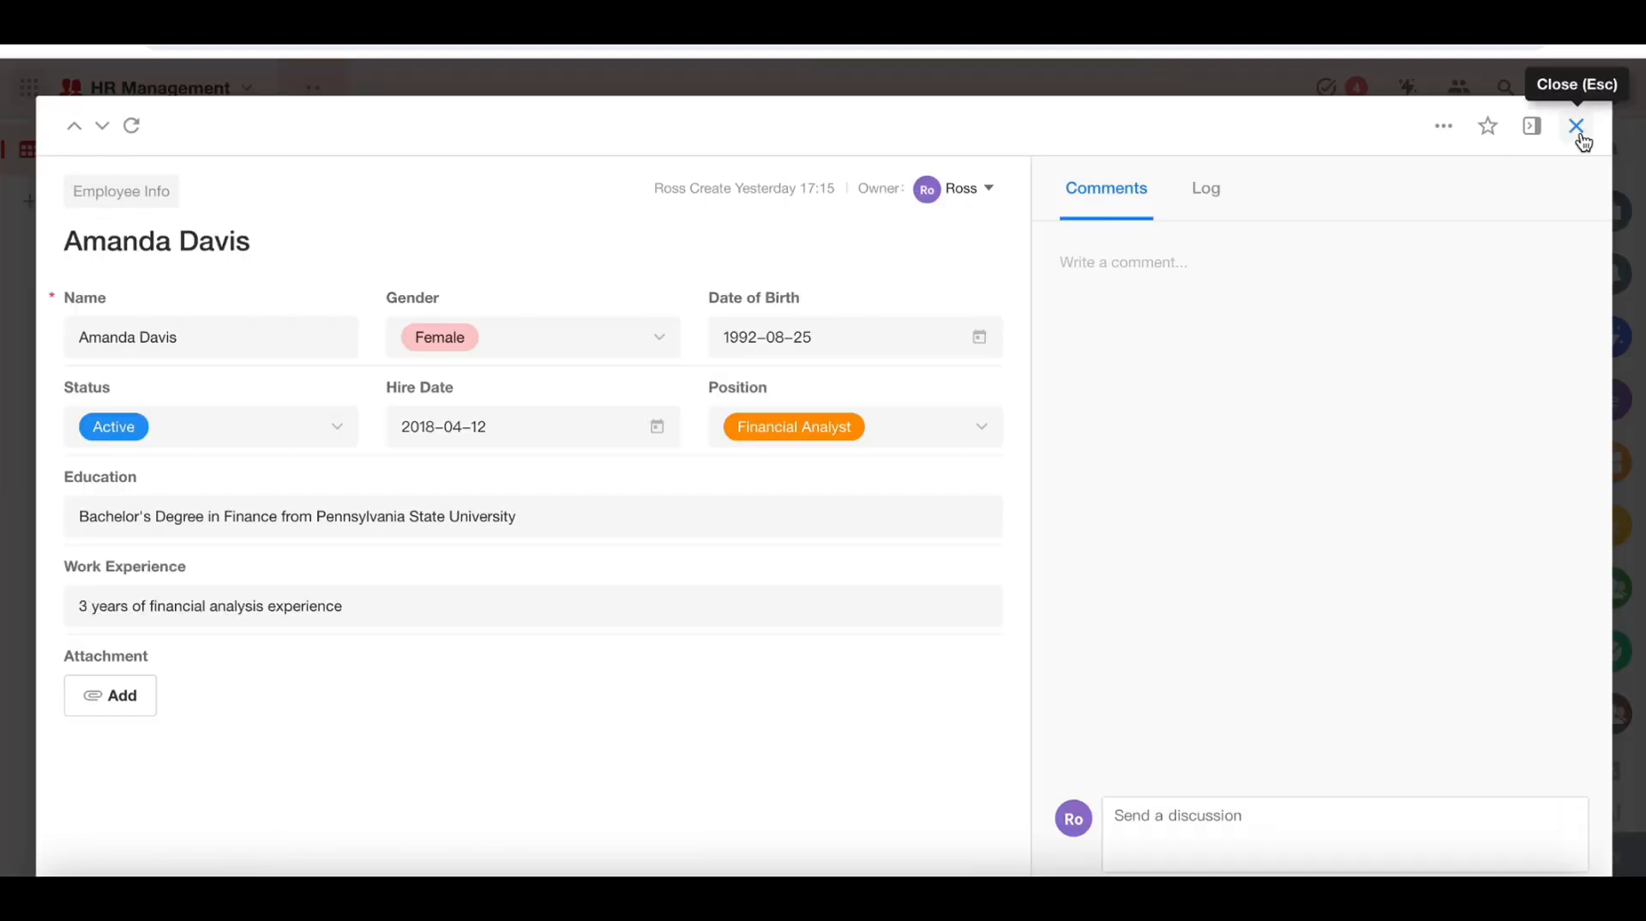
{"action": "left_click", "coordinate": [1578, 127]}
{"action": "left_click", "coordinate": [527, 182]}
{"action": "left_click", "coordinate": [555, 223]}
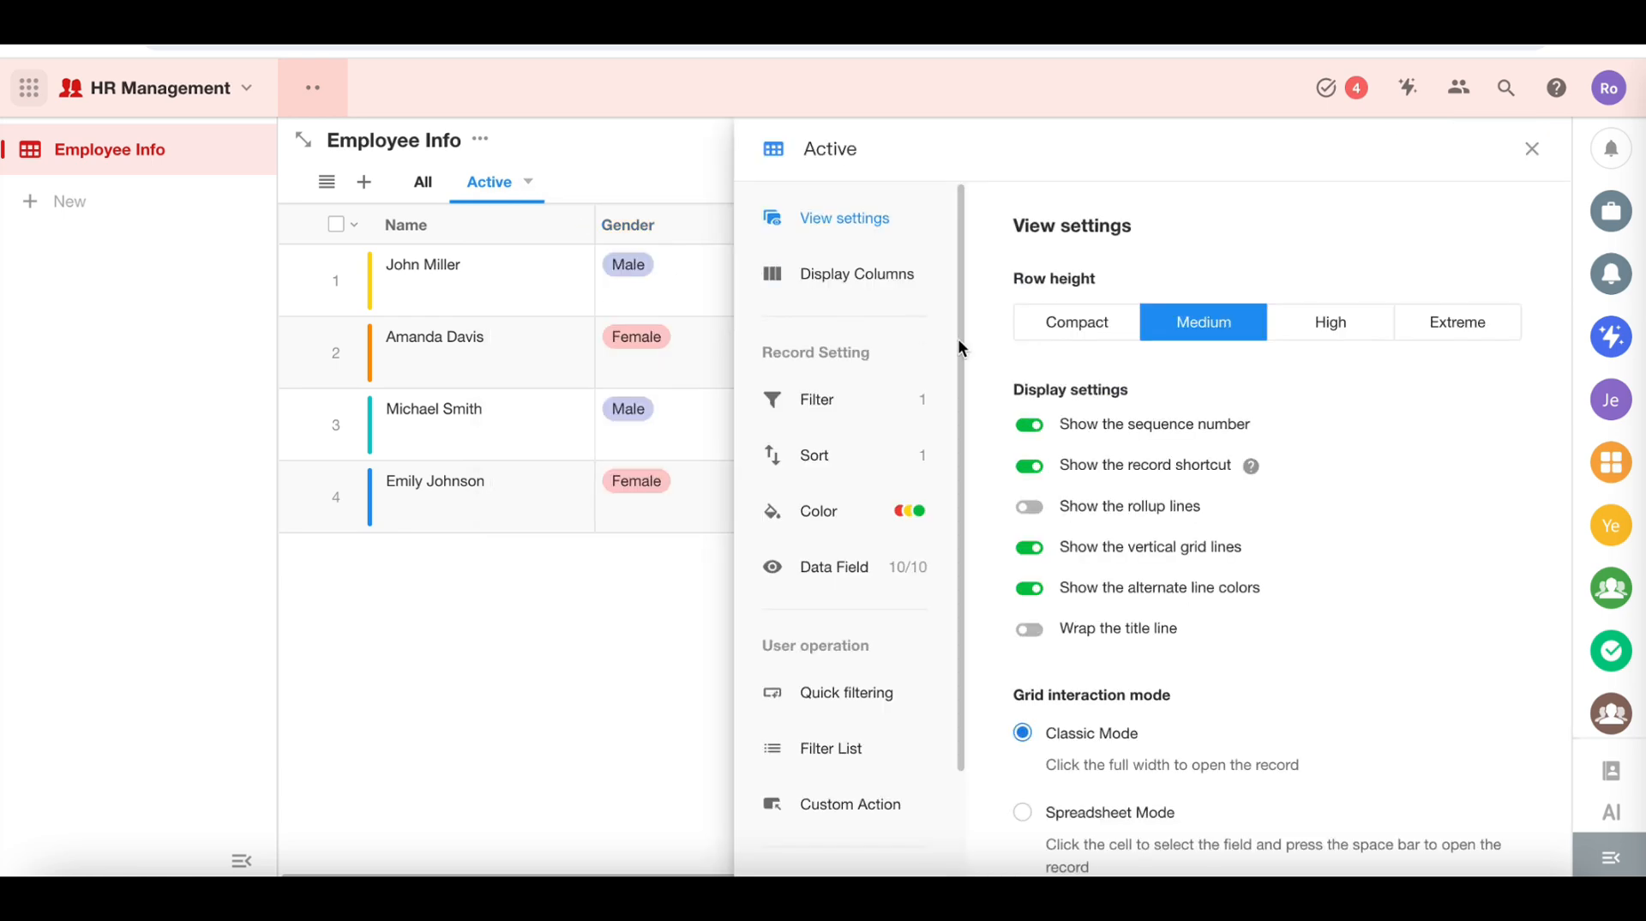
{"action": "scroll", "coordinate": [1129, 673], "scroll_direction": "down", "scroll_amount": 2}
{"action": "left_click", "coordinate": [1023, 641]}
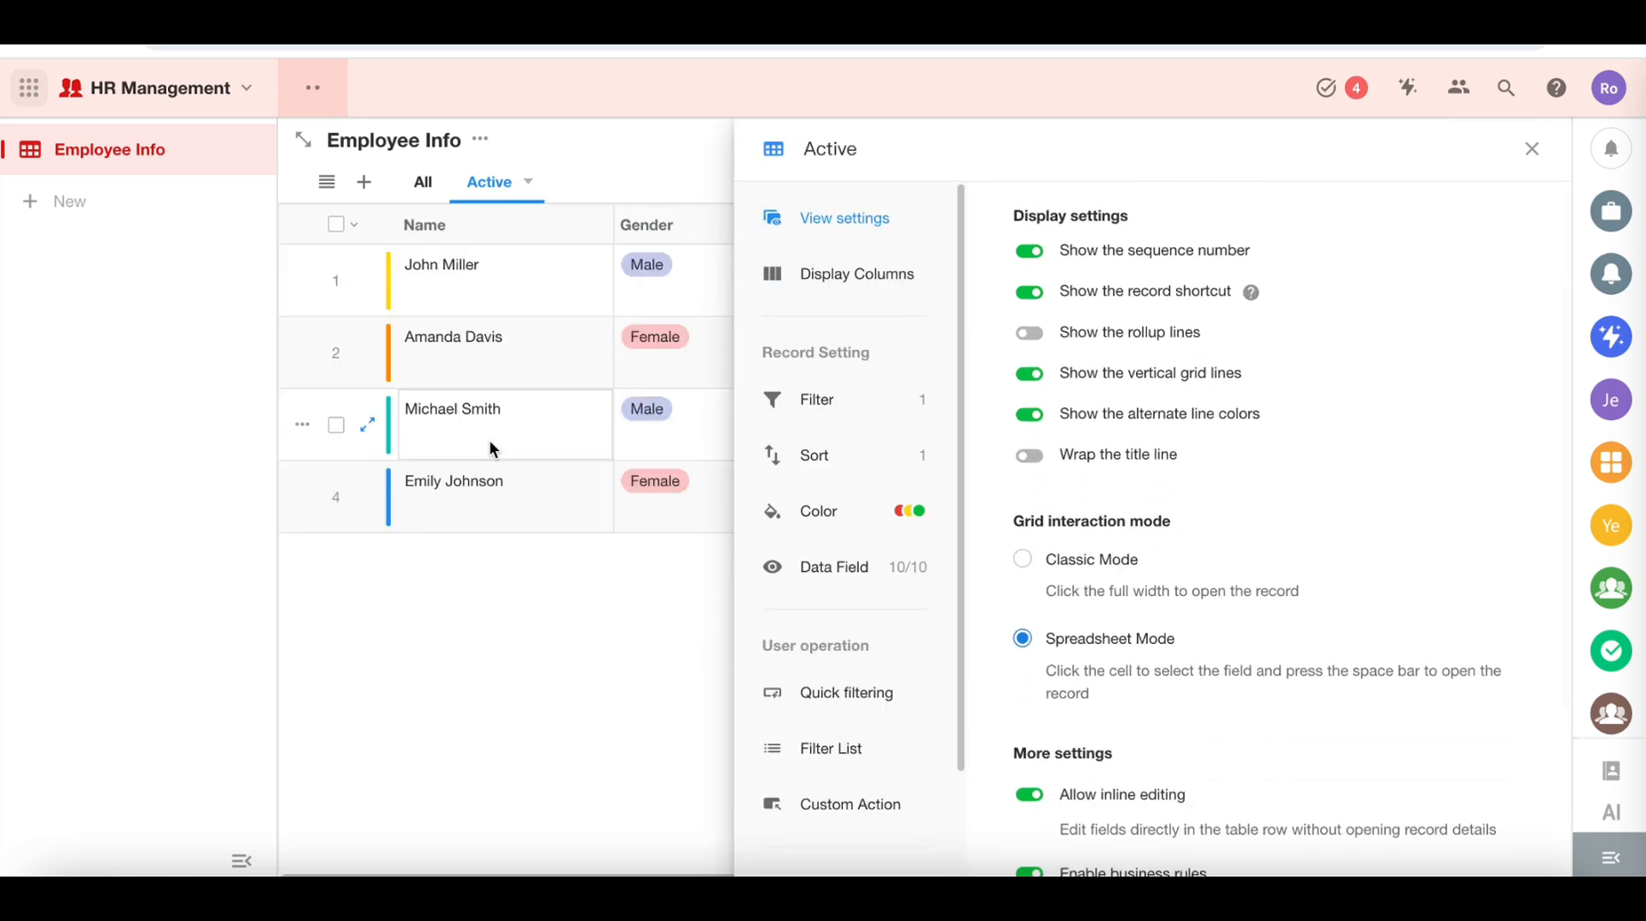
Step: Open and close the third record in Spreadsheet Mode, and set the grid interaction mode back to Classic Mode
{"action": "left_click", "coordinate": [367, 424]}
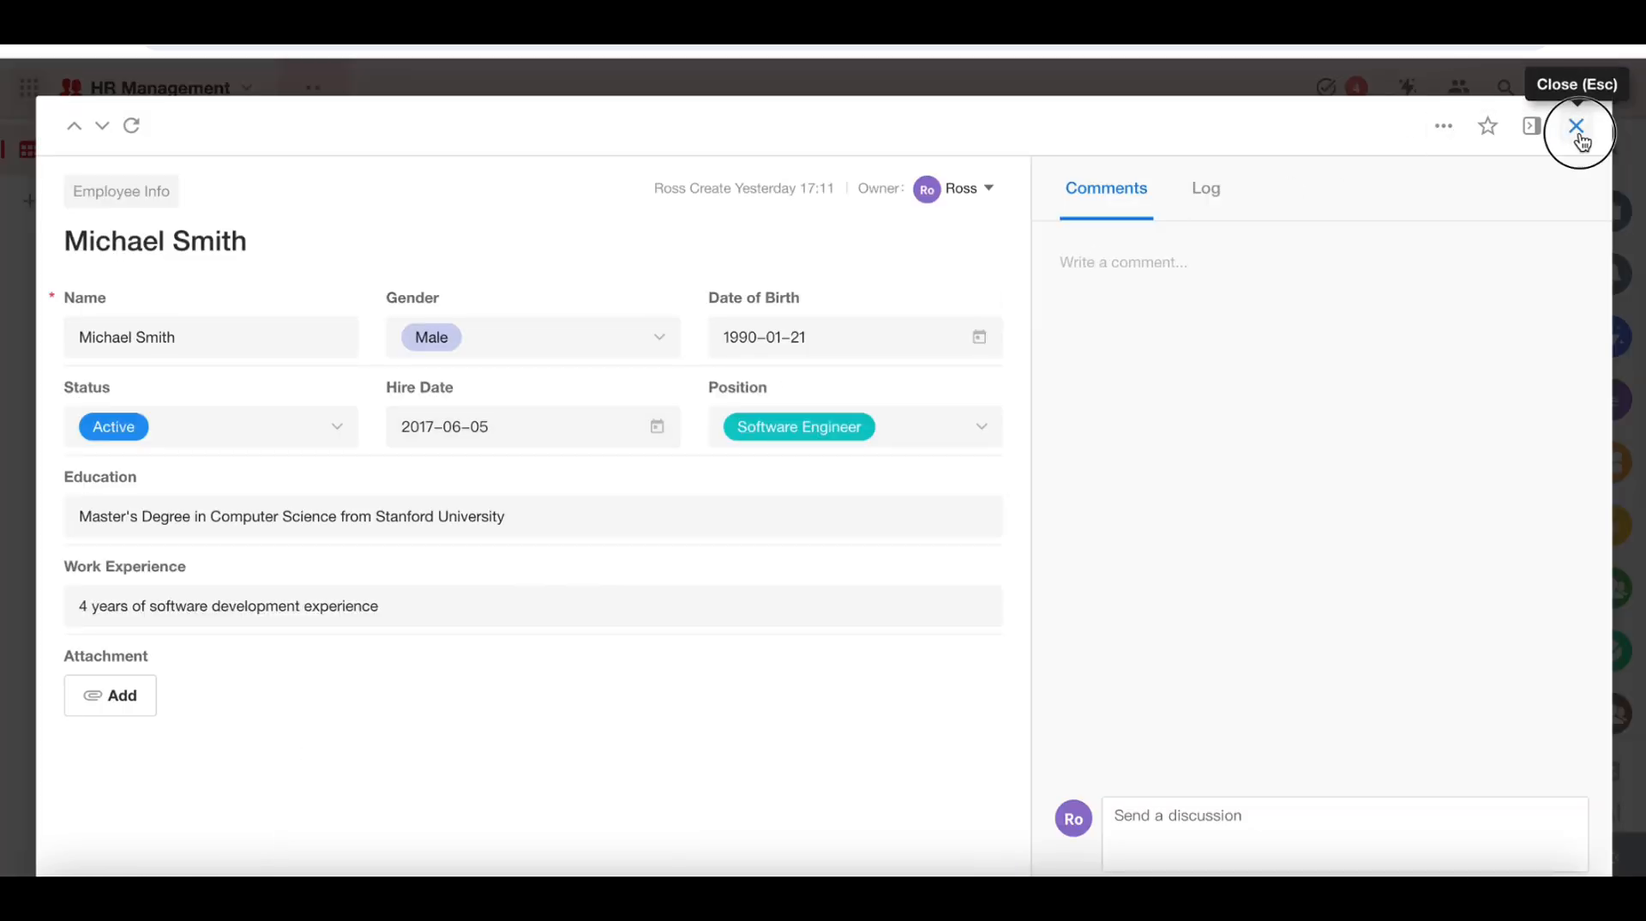
{"action": "left_click", "coordinate": [1577, 130]}
{"action": "left_click", "coordinate": [525, 180]}
{"action": "left_click", "coordinate": [586, 133]}
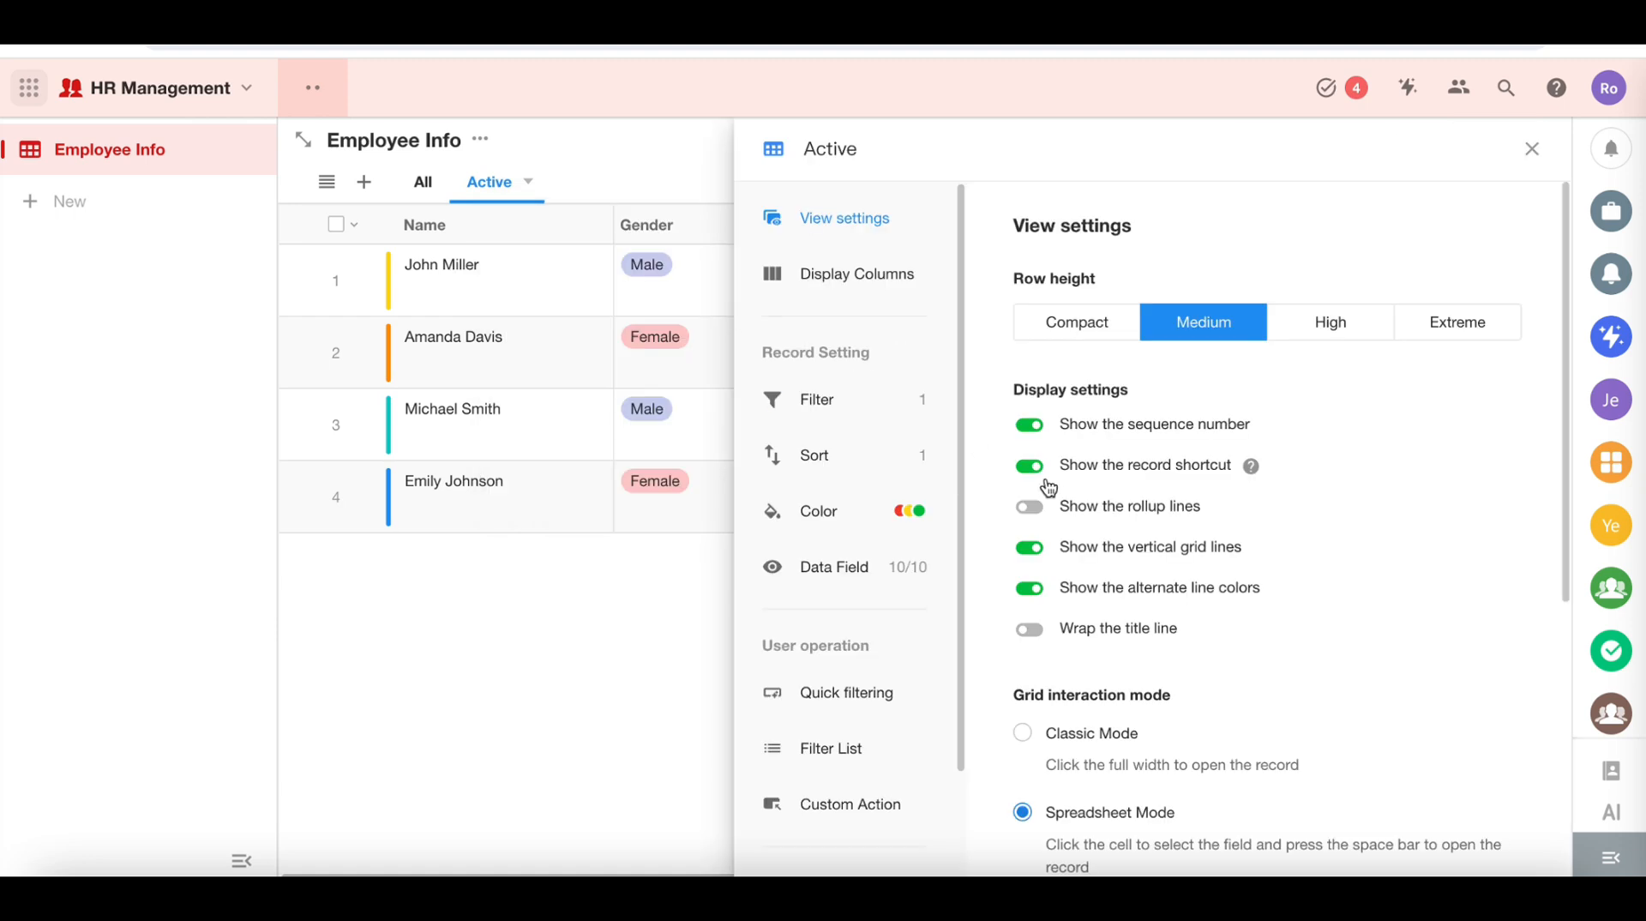
{"action": "scroll", "coordinate": [1169, 600], "scroll_direction": "down", "scroll_amount": 3}
{"action": "left_click", "coordinate": [1022, 728]}
Step: Switch inline editing off and on again, and open the third record's Name cell for editing in the table
{"action": "scroll", "coordinate": [1058, 545], "scroll_direction": "down", "scroll_amount": 5}
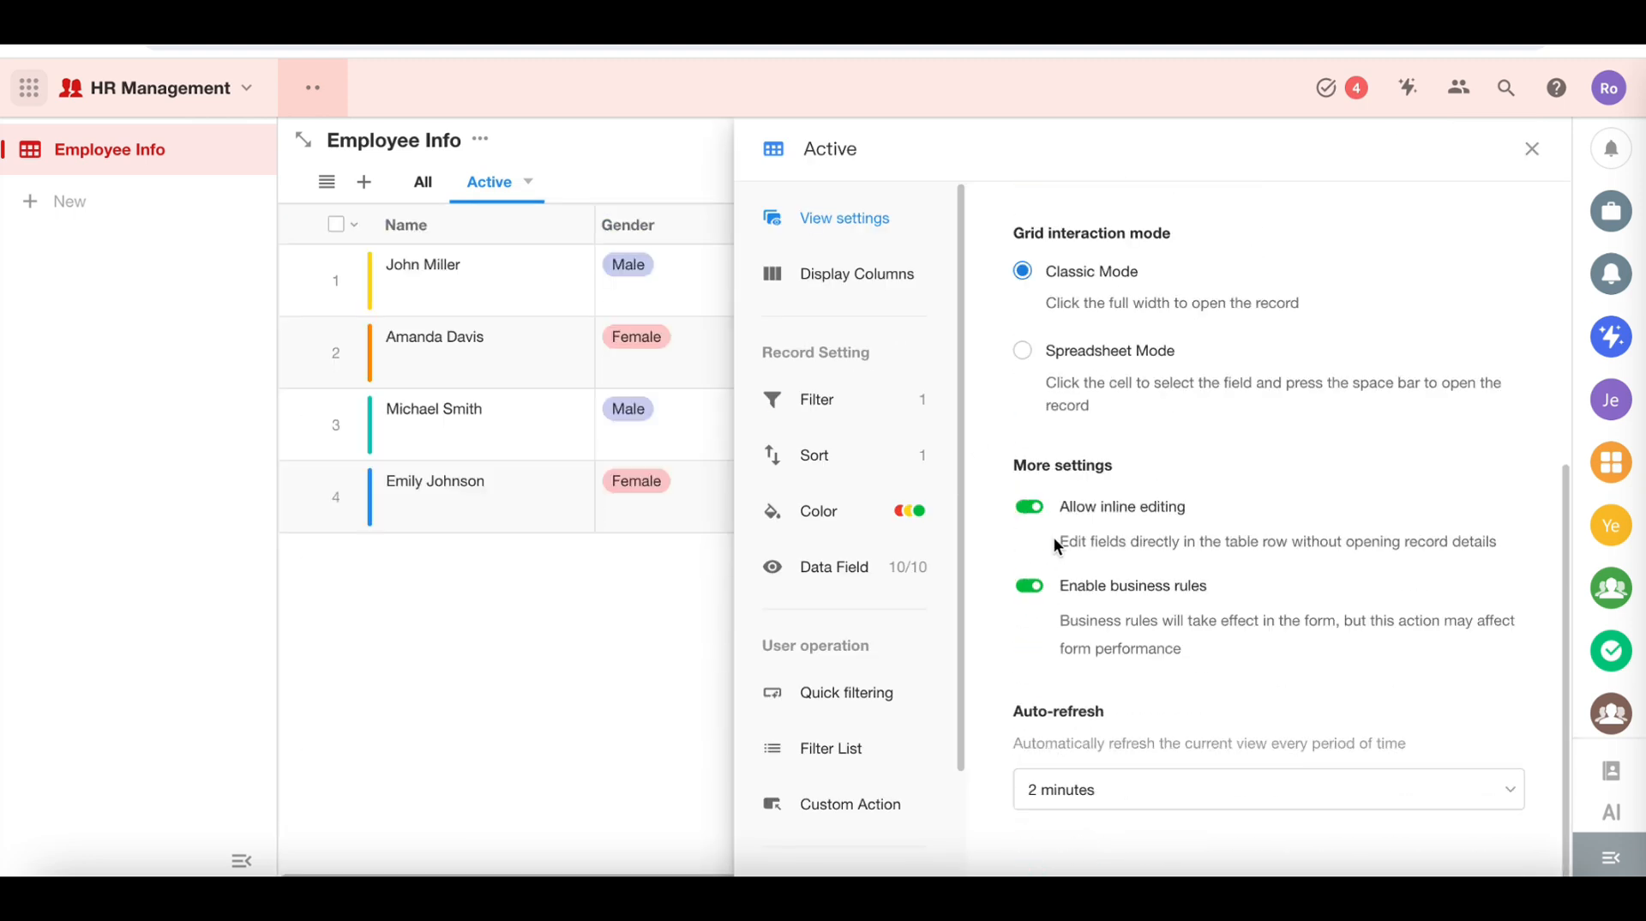
{"action": "left_click", "coordinate": [1031, 508]}
{"action": "left_click", "coordinate": [1031, 508]}
{"action": "left_click", "coordinate": [566, 416]}
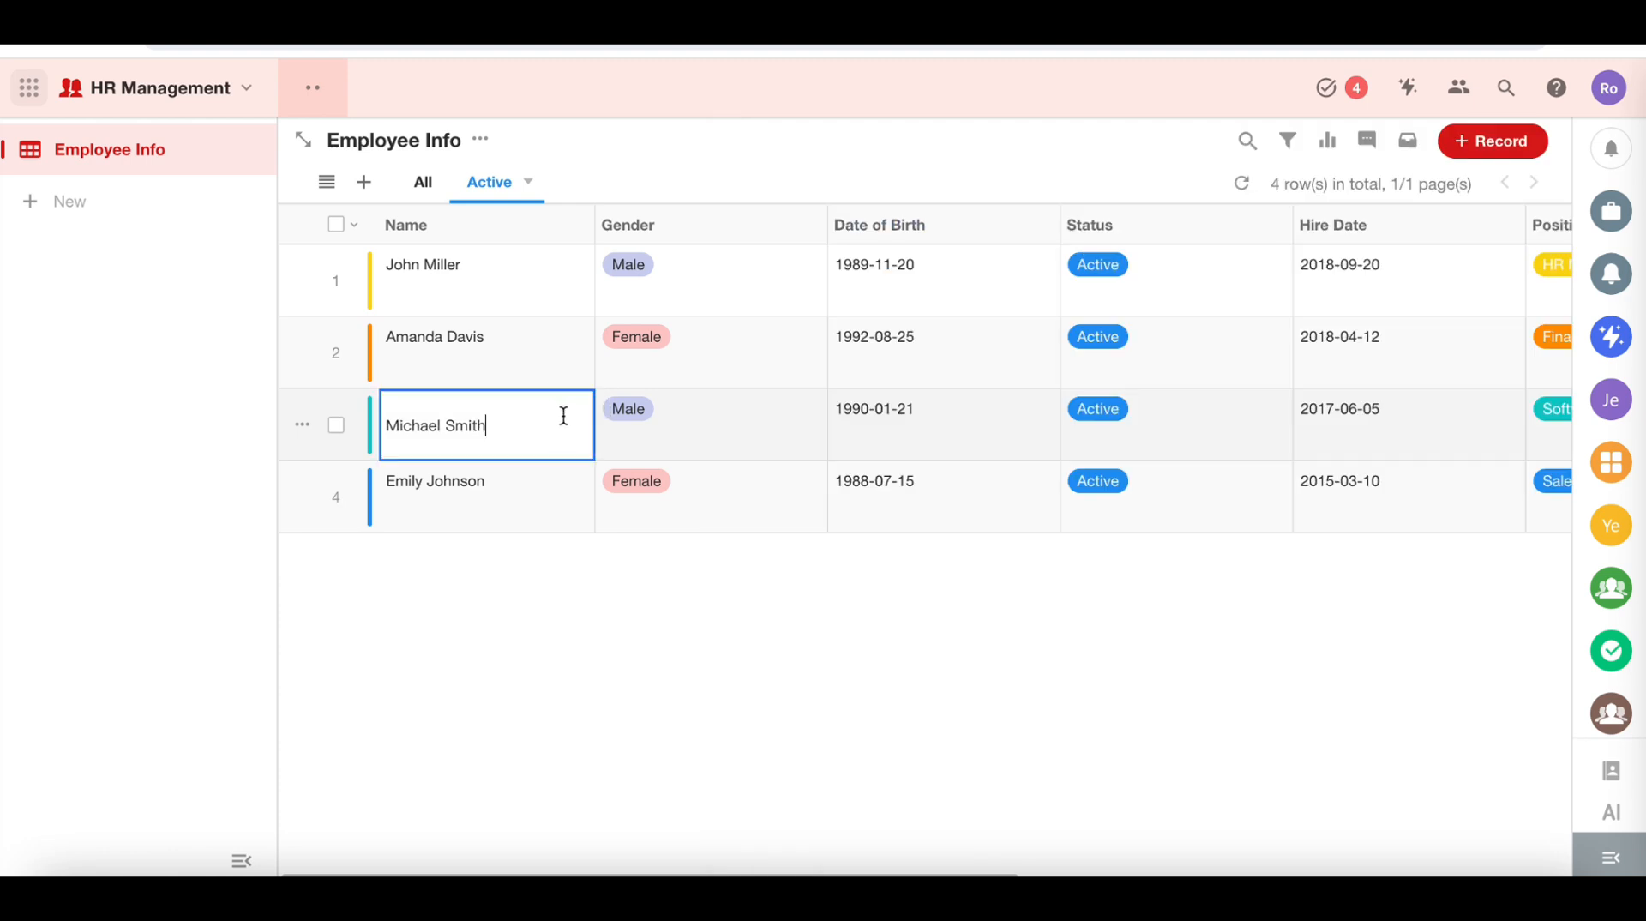
Step: Reopen the Active view's settings and switch business rules off and on again
{"action": "left_click", "coordinate": [528, 182]}
{"action": "left_click", "coordinate": [583, 218]}
{"action": "scroll", "coordinate": [1254, 522], "scroll_direction": "down", "scroll_amount": 5}
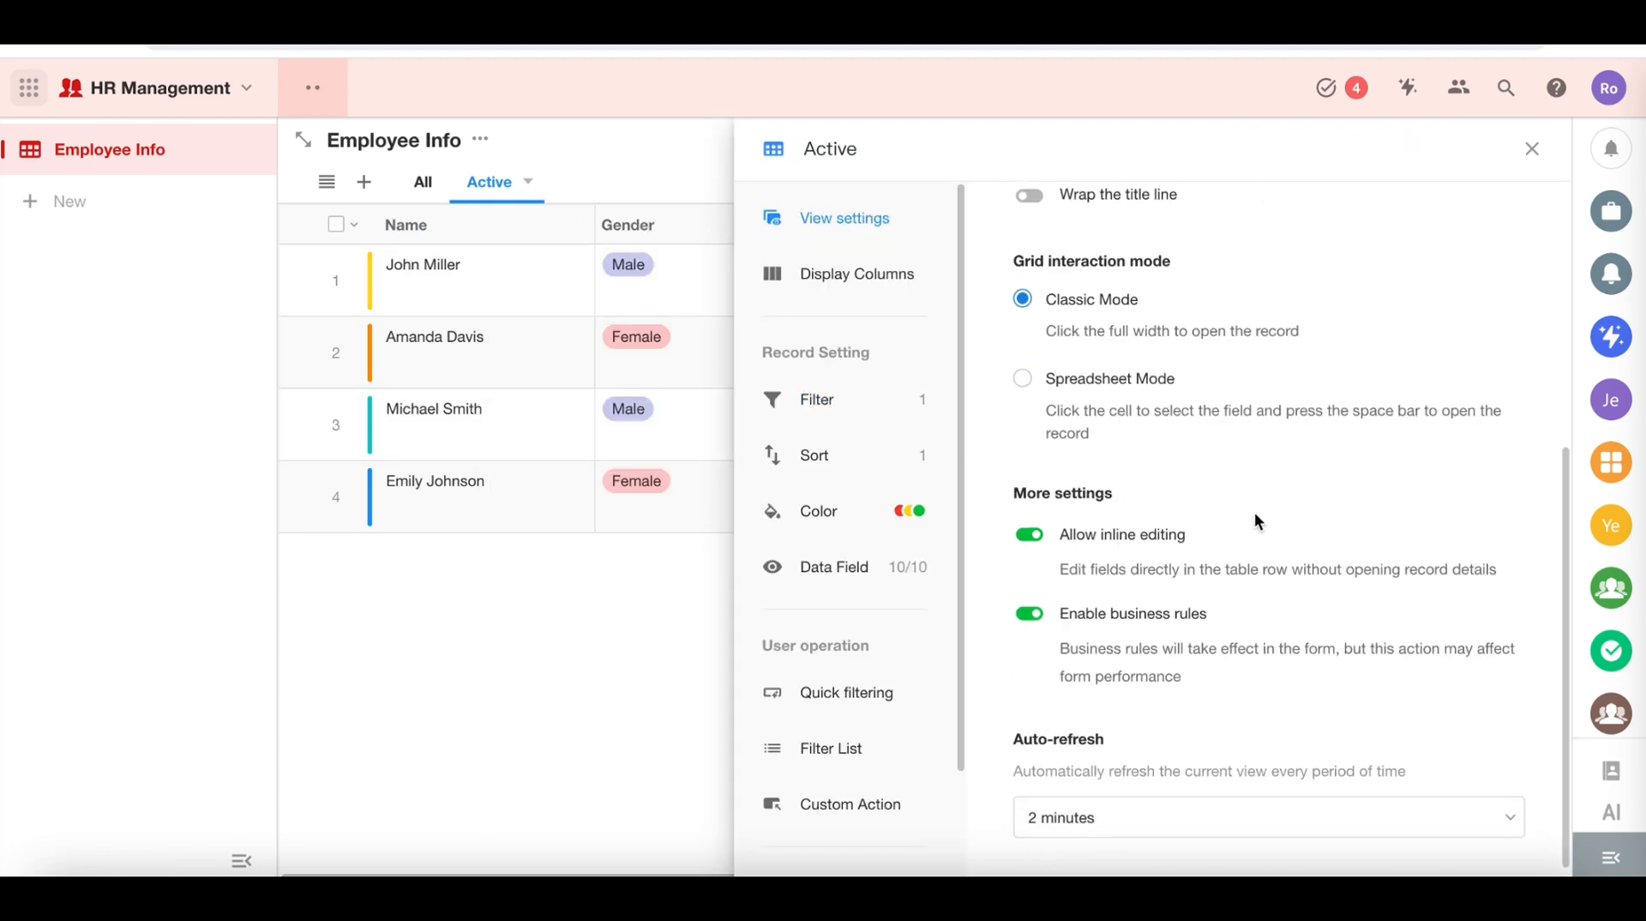
{"action": "left_click", "coordinate": [1030, 586]}
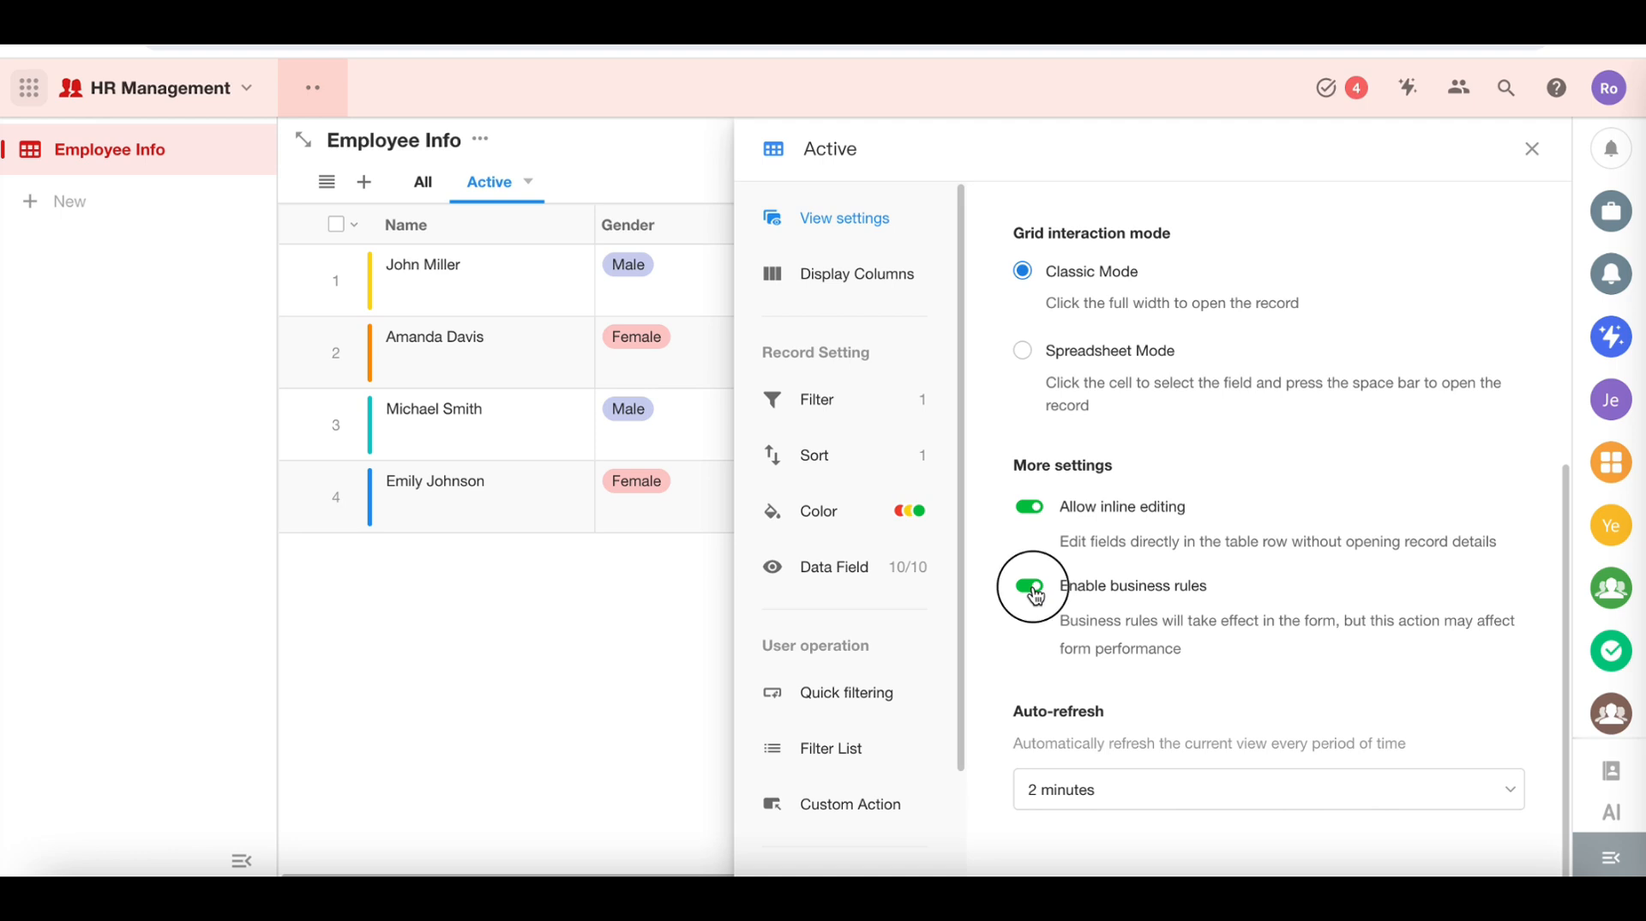
{"action": "left_click", "coordinate": [1030, 586]}
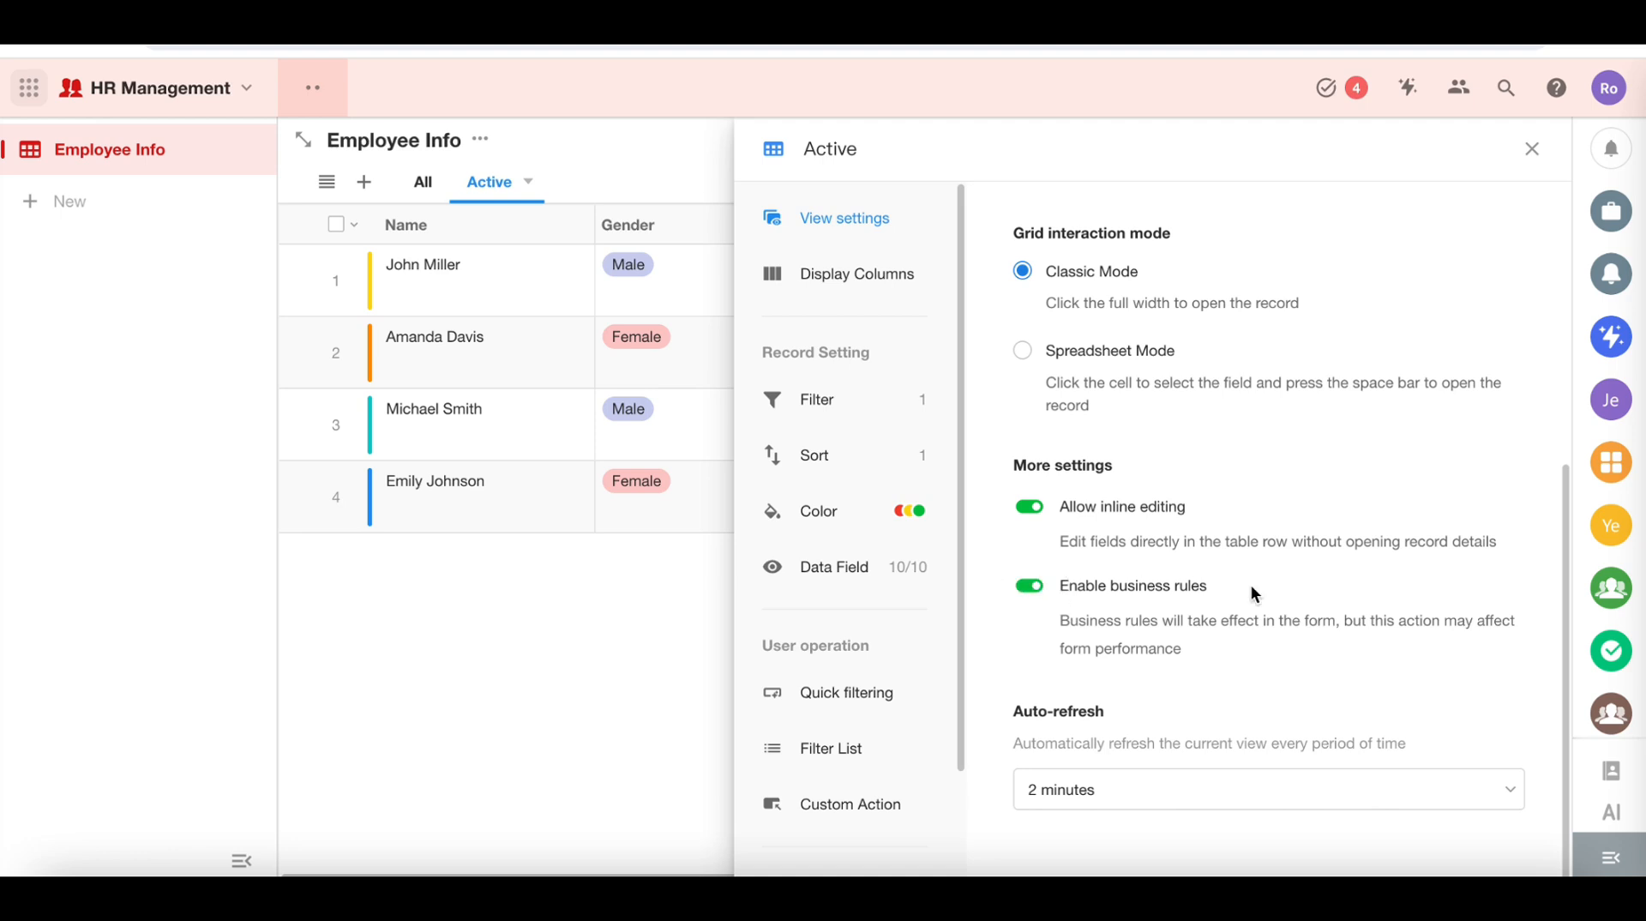
Step: Try a 30-second auto-refresh interval for the Active view and set it to 1 minute
{"action": "left_click", "coordinate": [1195, 787]}
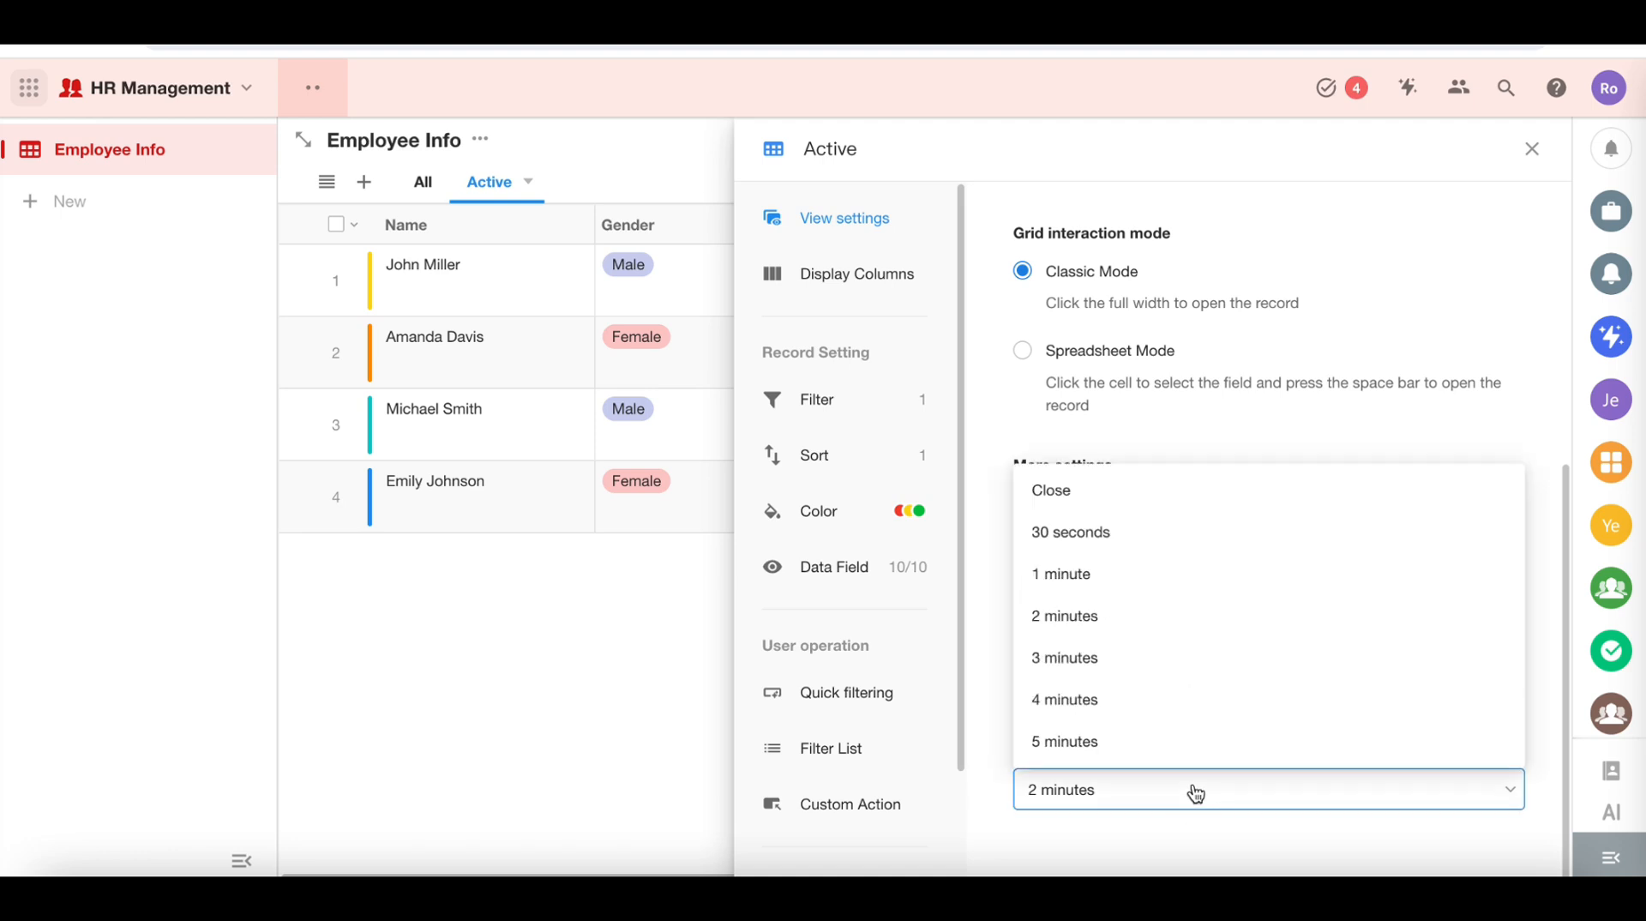
{"action": "left_click", "coordinate": [1192, 536]}
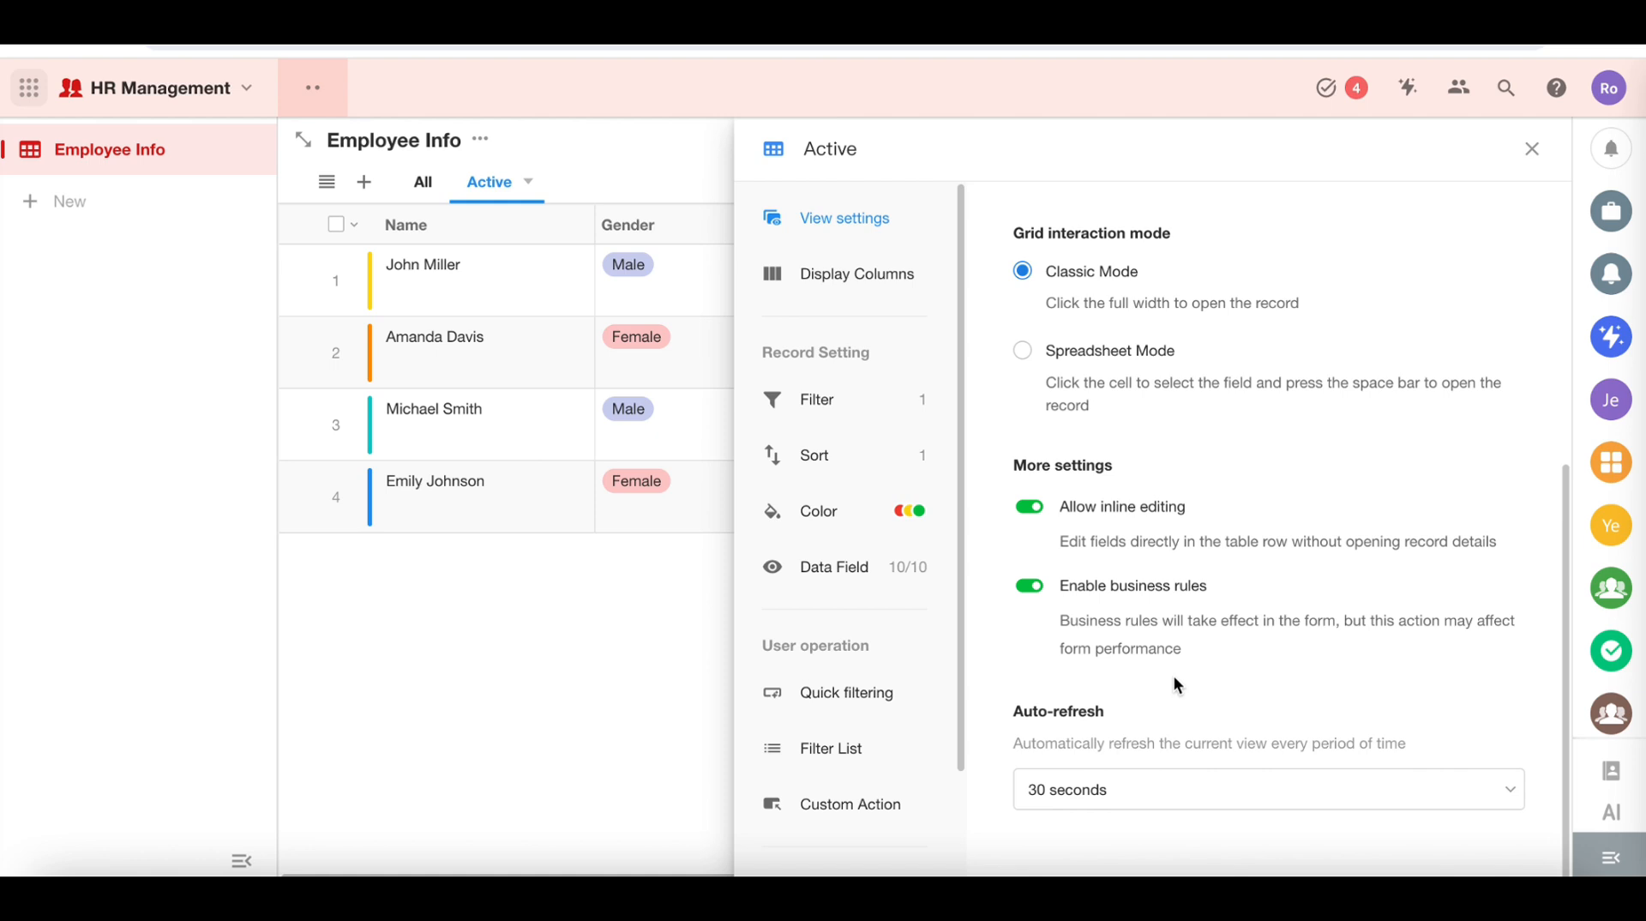
{"action": "left_click", "coordinate": [1172, 788]}
{"action": "left_click", "coordinate": [1157, 505]}
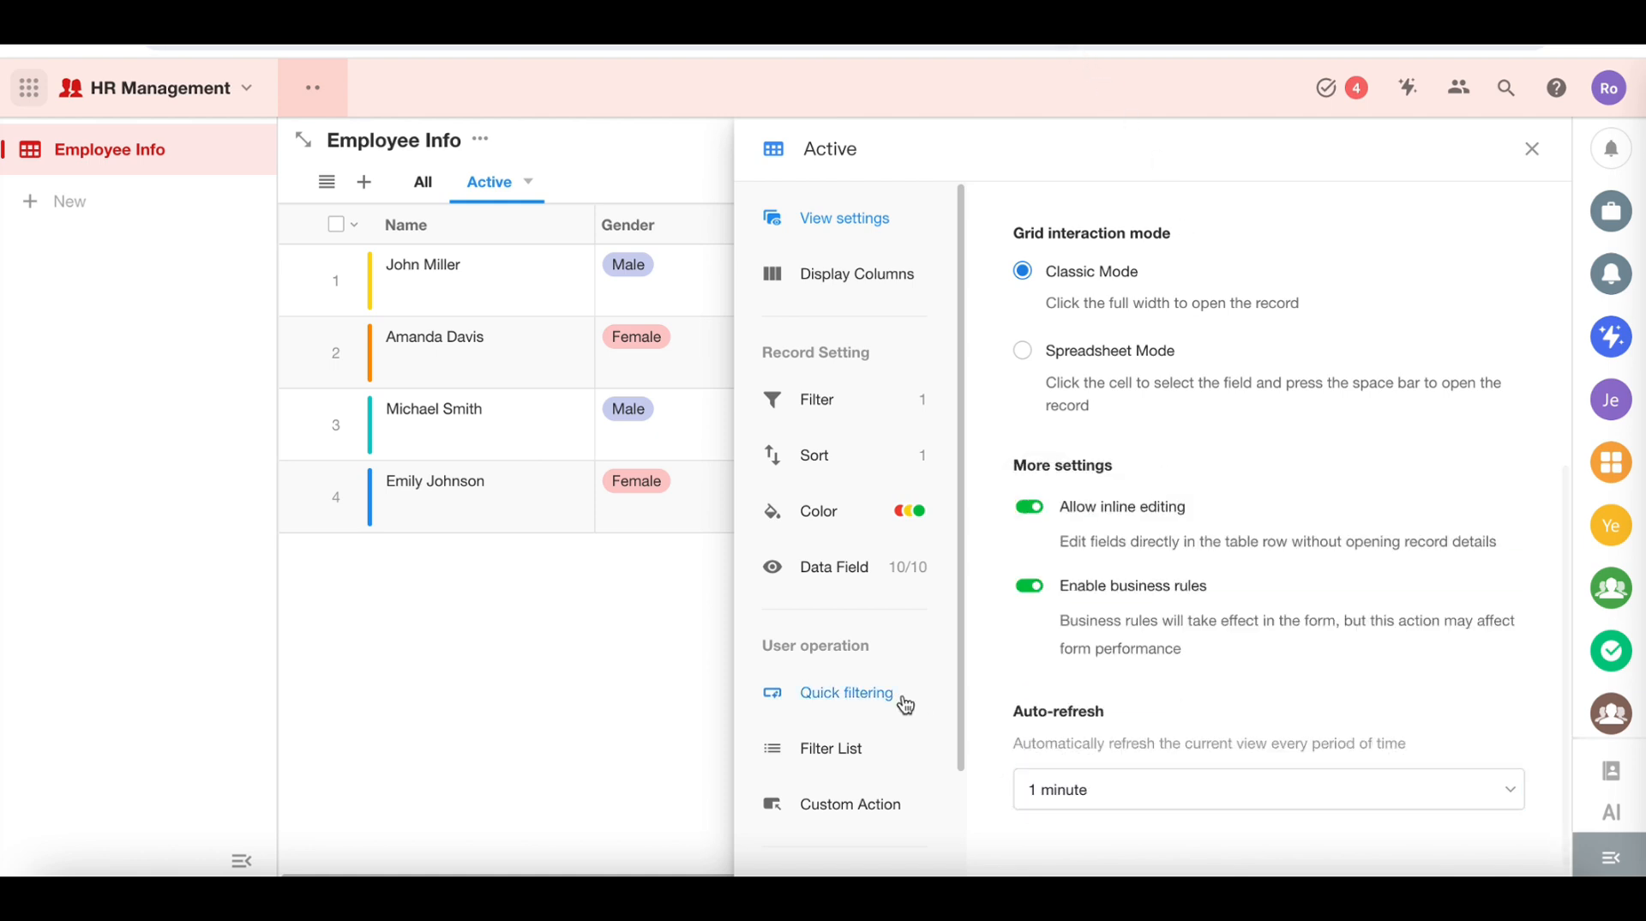
Step: Add Gender and Status as quick filtering fields for the Active view and enable the query button
{"action": "left_click", "coordinate": [893, 694]}
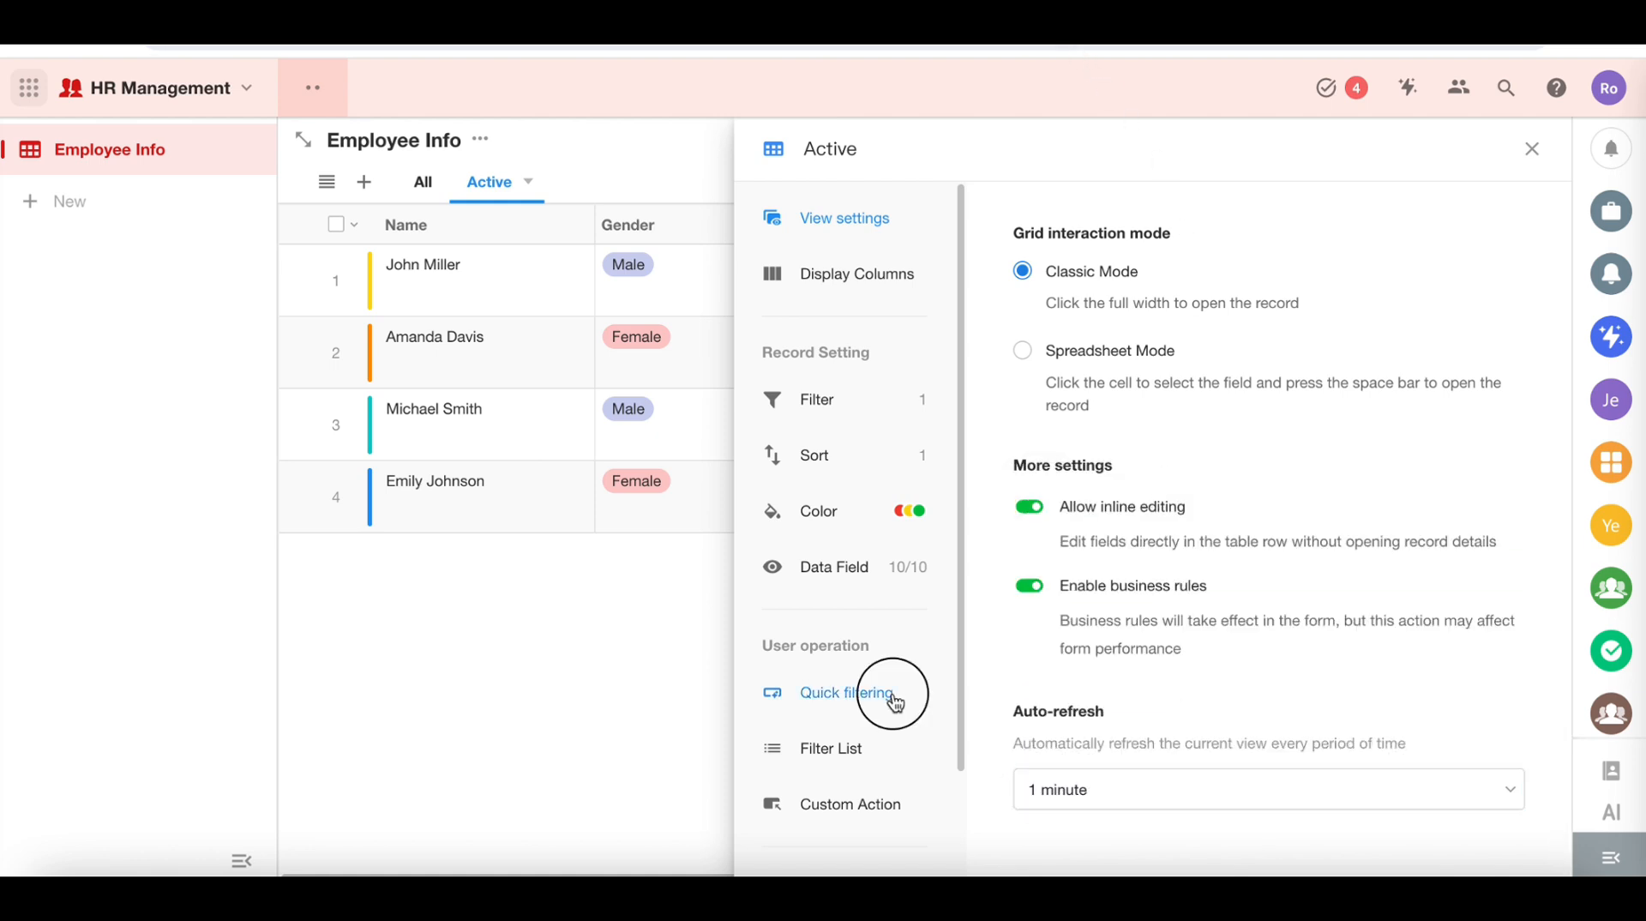
{"action": "left_click", "coordinate": [1242, 773]}
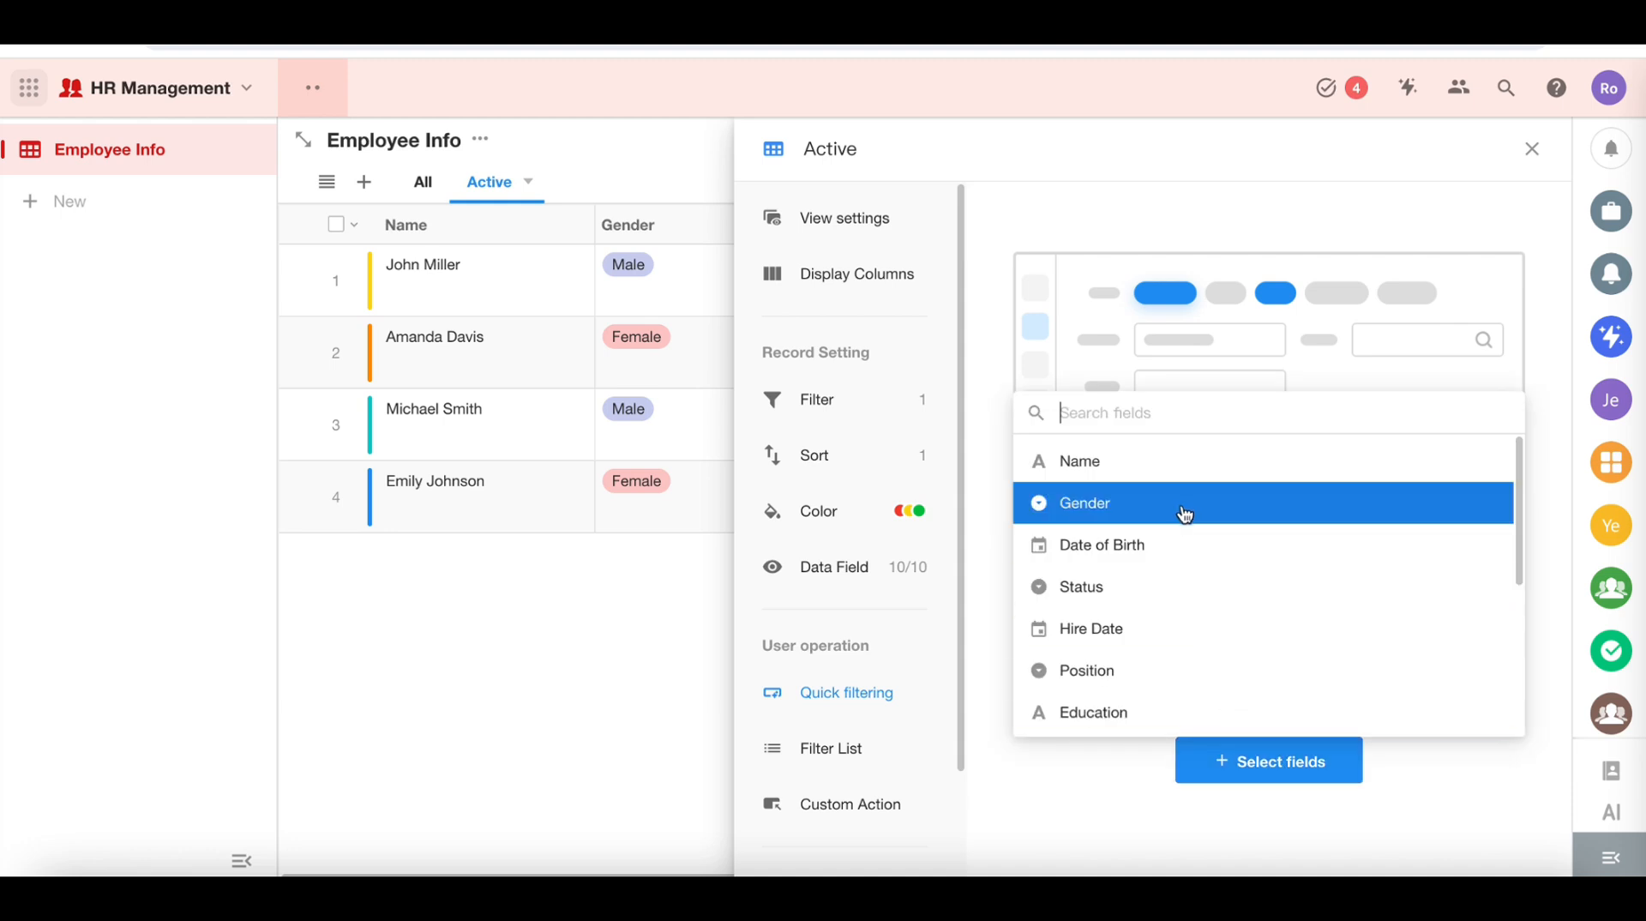
{"action": "left_click", "coordinate": [1186, 506]}
{"action": "left_click", "coordinate": [1269, 412]}
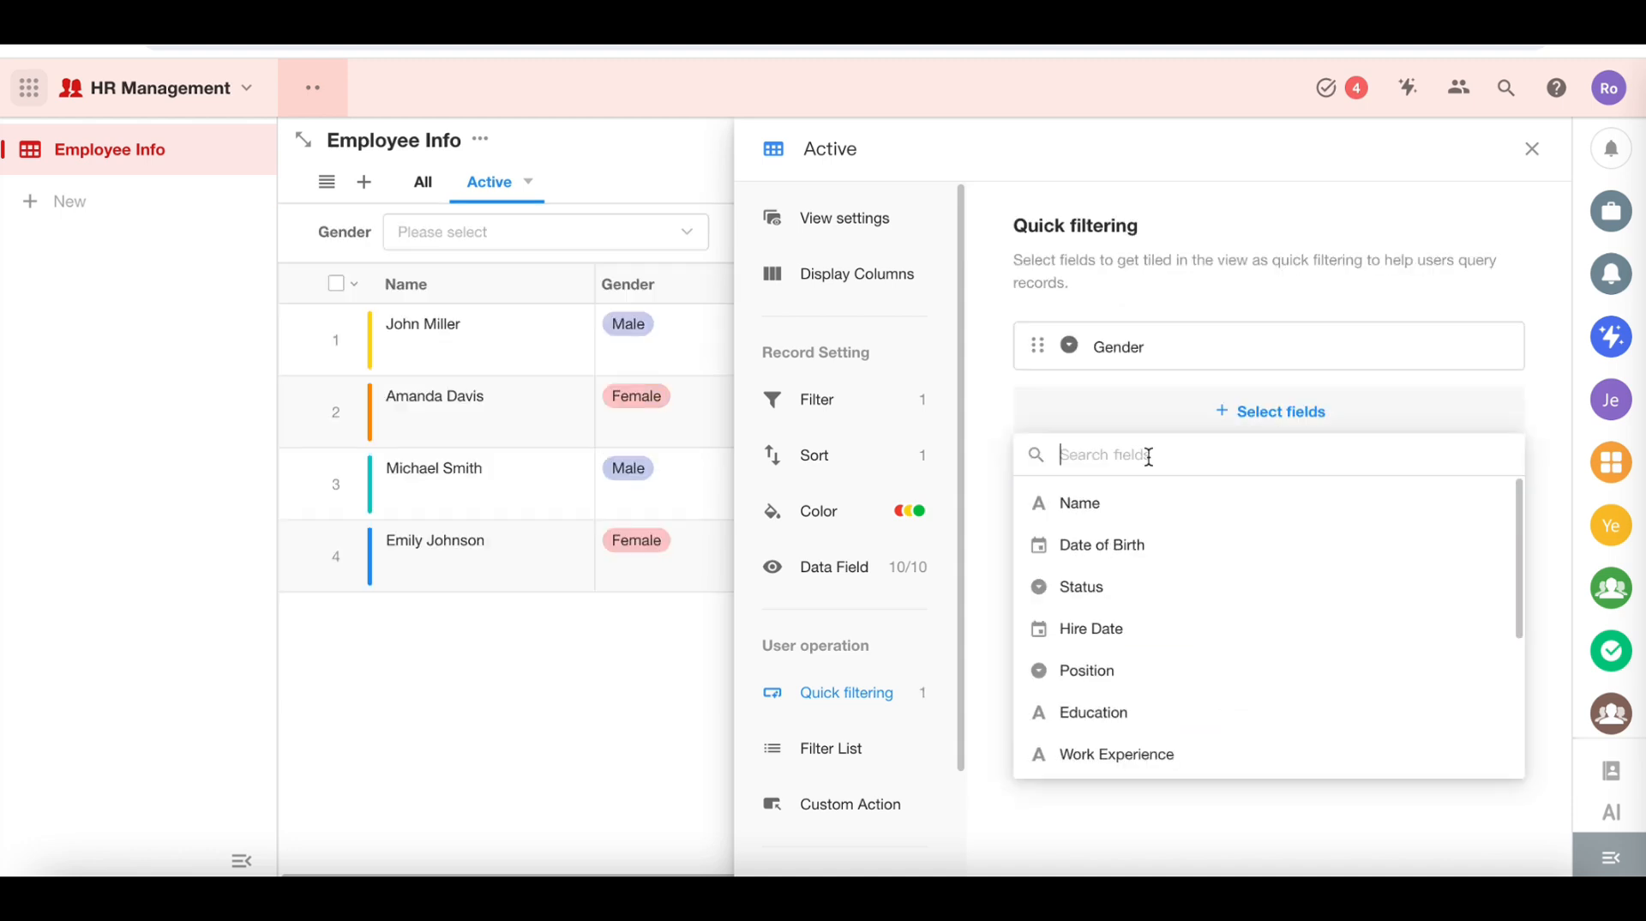
{"action": "left_click", "coordinate": [1280, 414]}
{"action": "left_click", "coordinate": [1138, 588]}
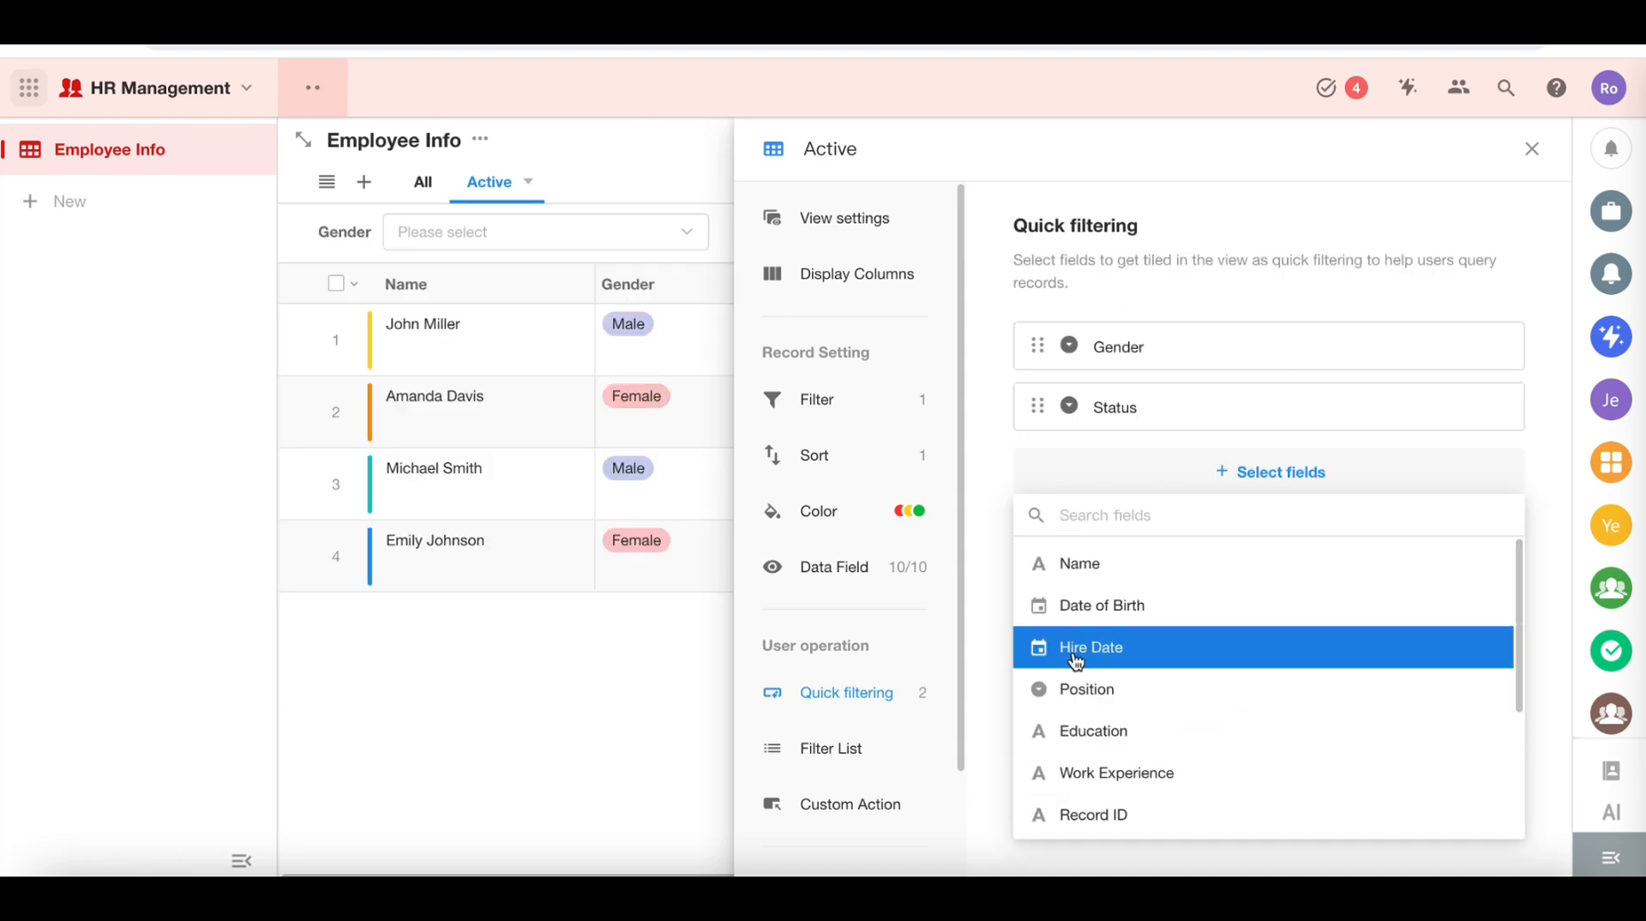
{"action": "left_click", "coordinate": [970, 734]}
{"action": "left_click", "coordinate": [1024, 583]}
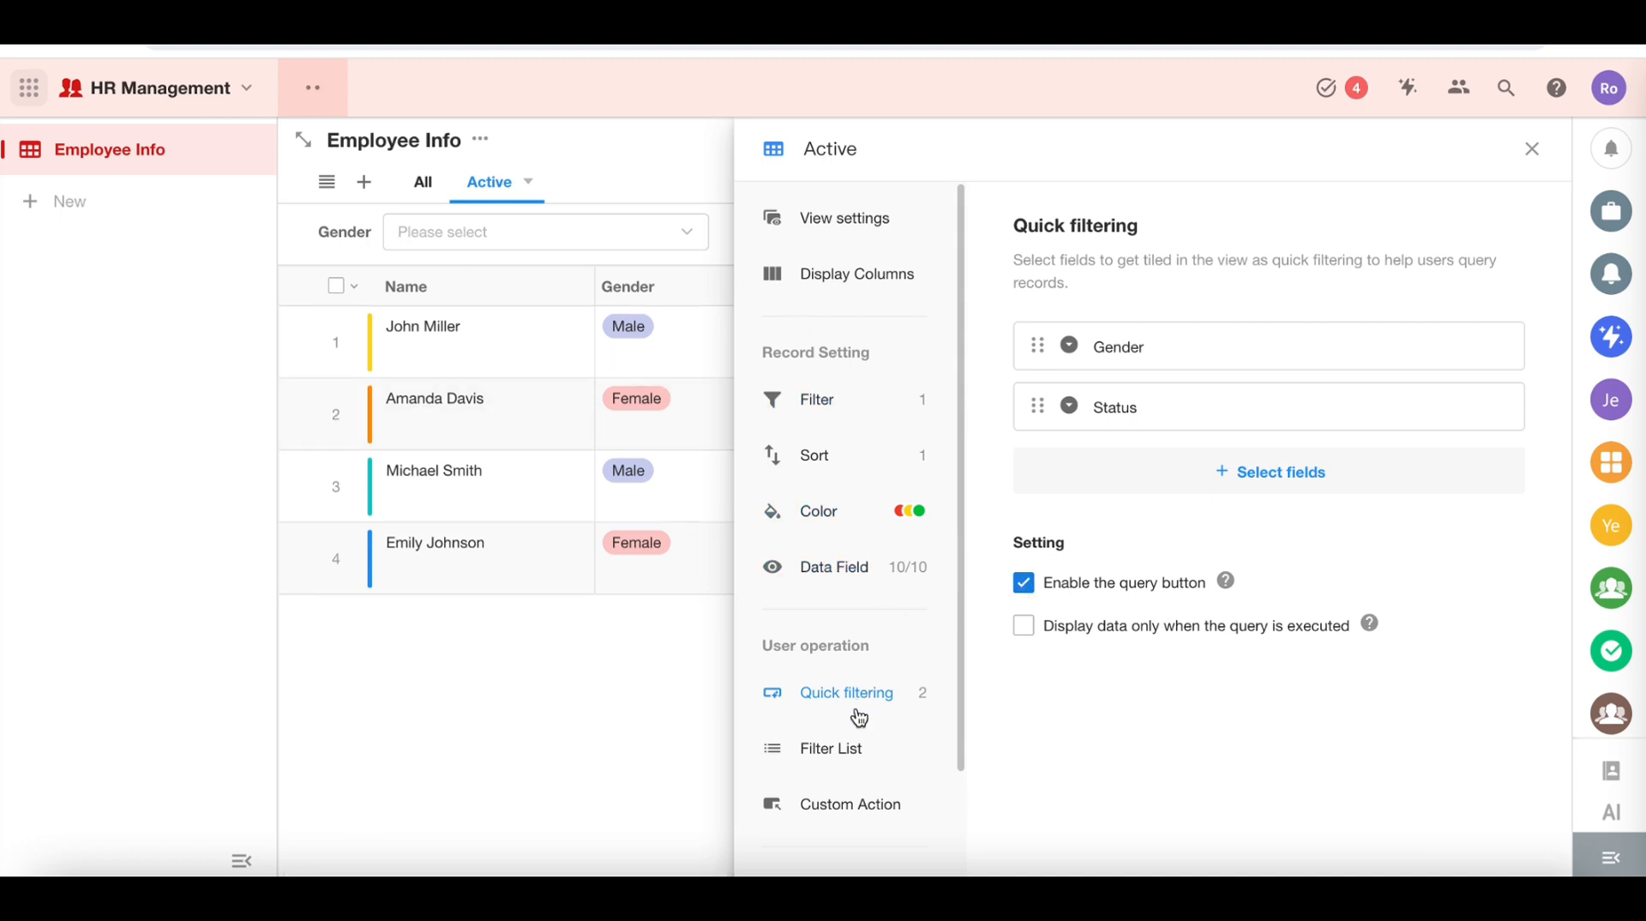
Step: Add a filter list based on the Position field to the Active view
{"action": "left_click", "coordinate": [858, 758]}
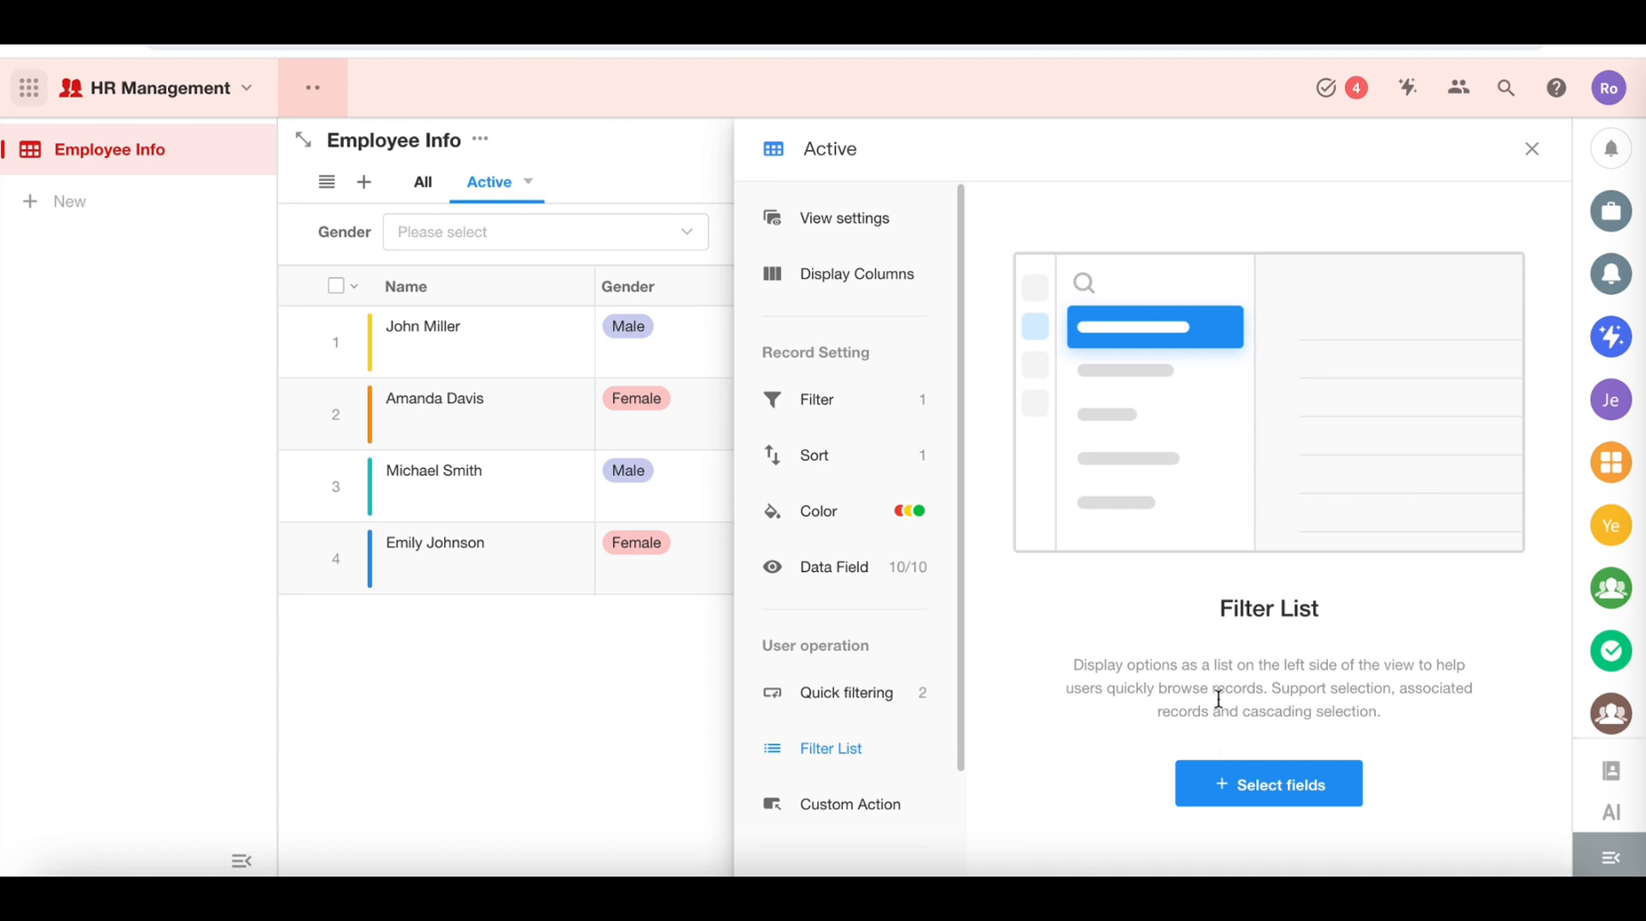
{"action": "left_click", "coordinate": [1225, 771]}
{"action": "left_click", "coordinate": [1219, 745]}
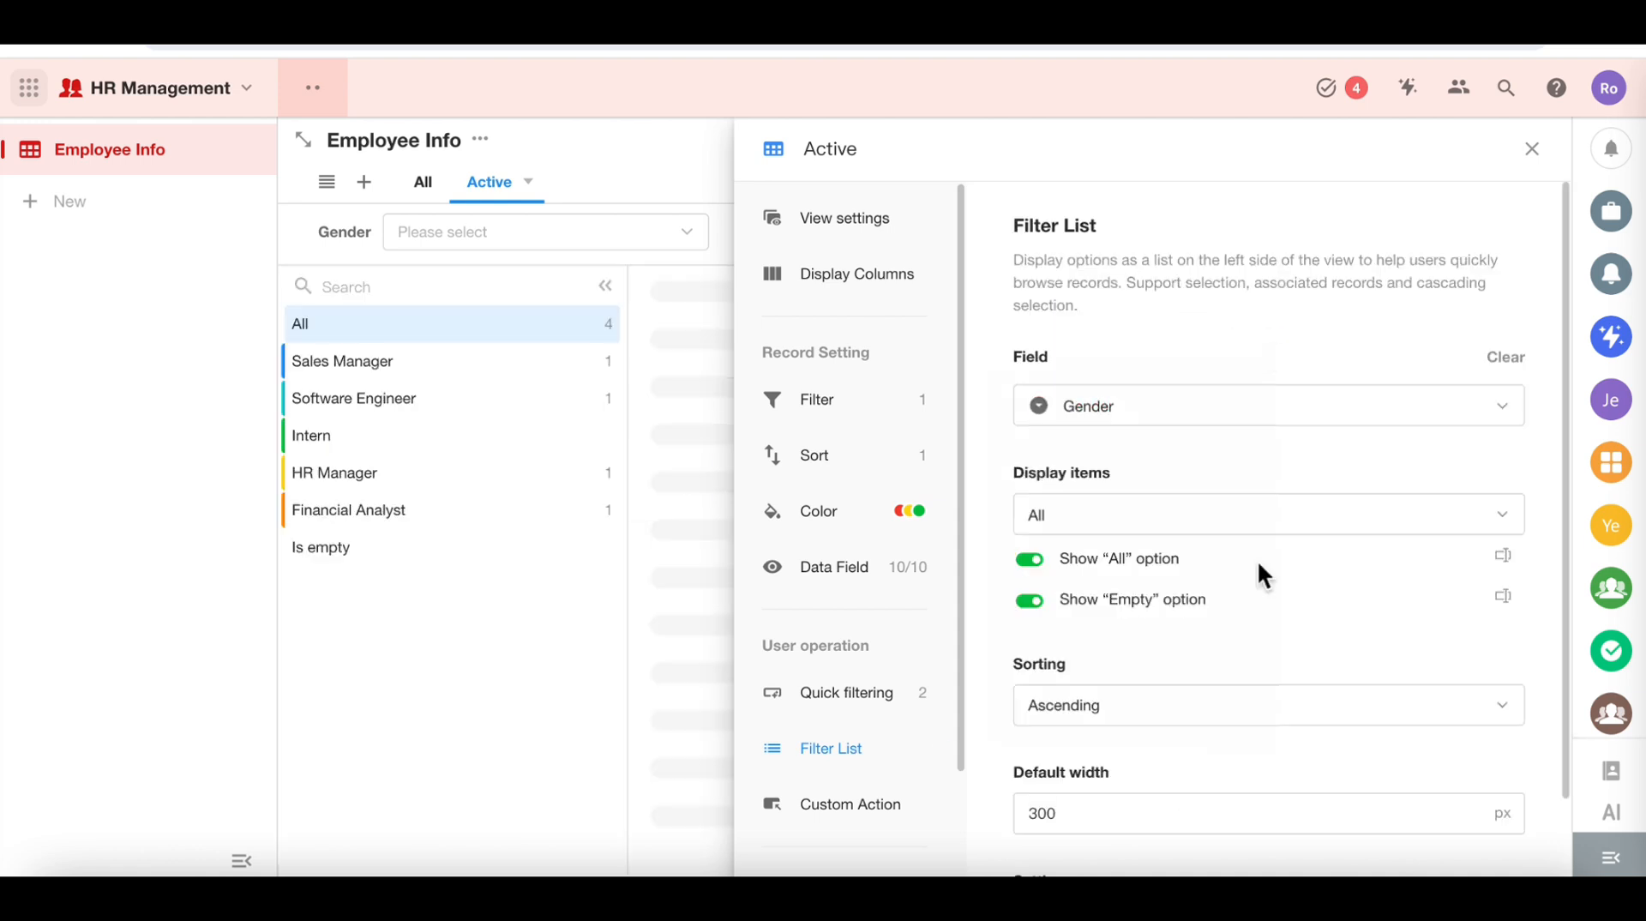
Step: Switch the filter list's "All" and "Empty" options off and on again
{"action": "scroll", "coordinate": [1243, 600], "scroll_direction": "down", "scroll_amount": 1}
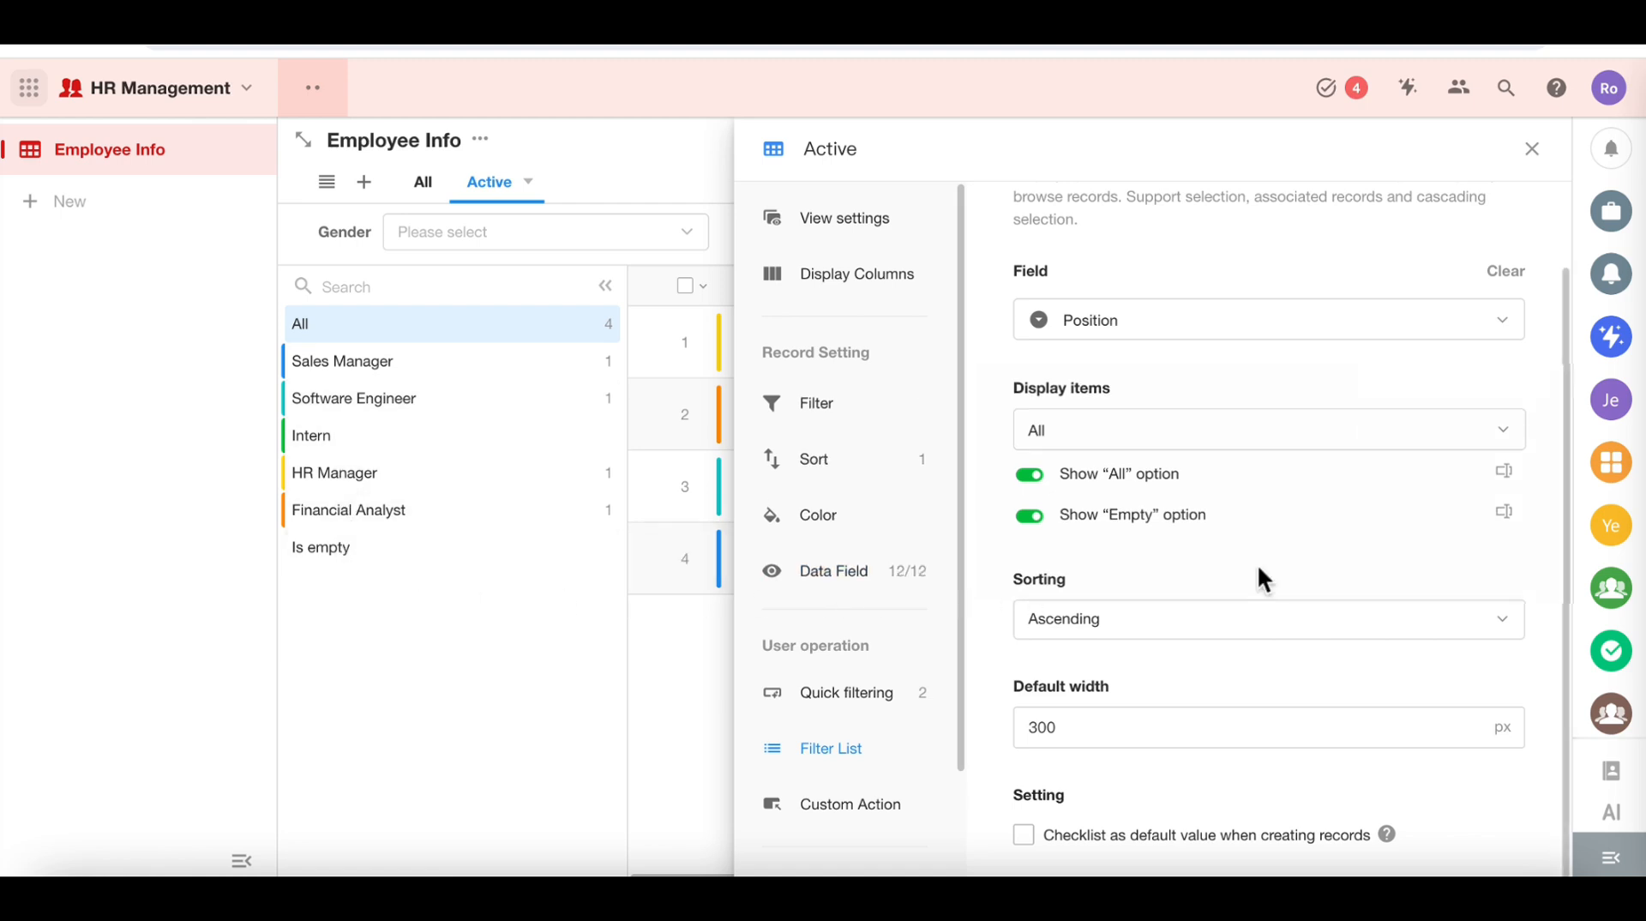
{"action": "left_click", "coordinate": [1032, 476]}
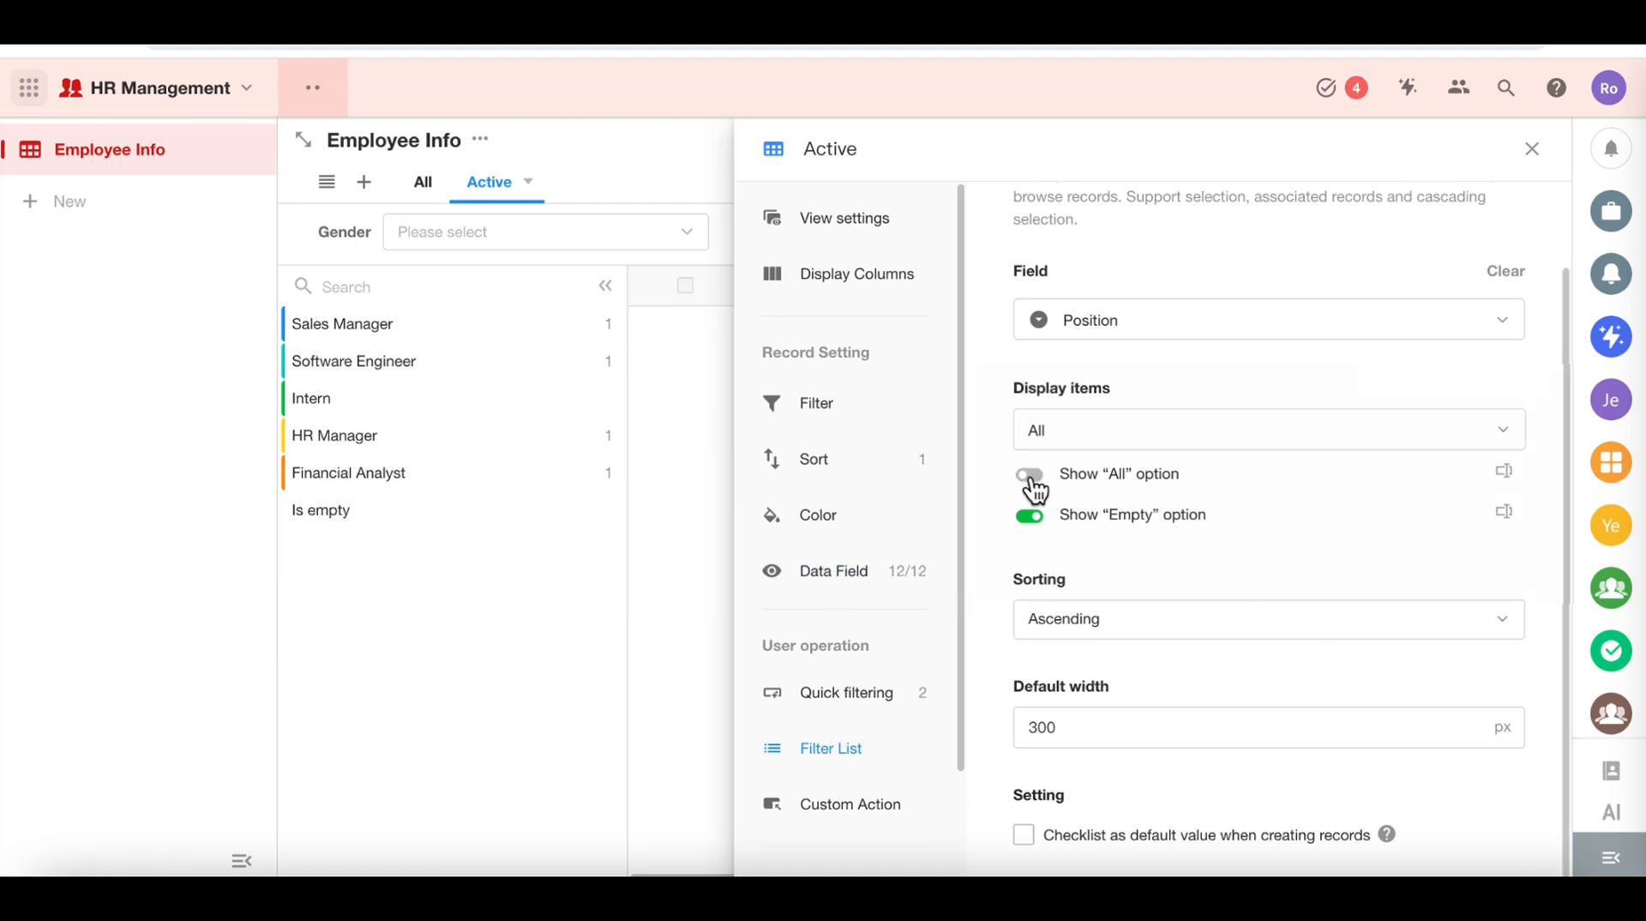
{"action": "left_click", "coordinate": [1031, 479]}
{"action": "left_click", "coordinate": [1043, 520]}
{"action": "left_click", "coordinate": [1043, 520]}
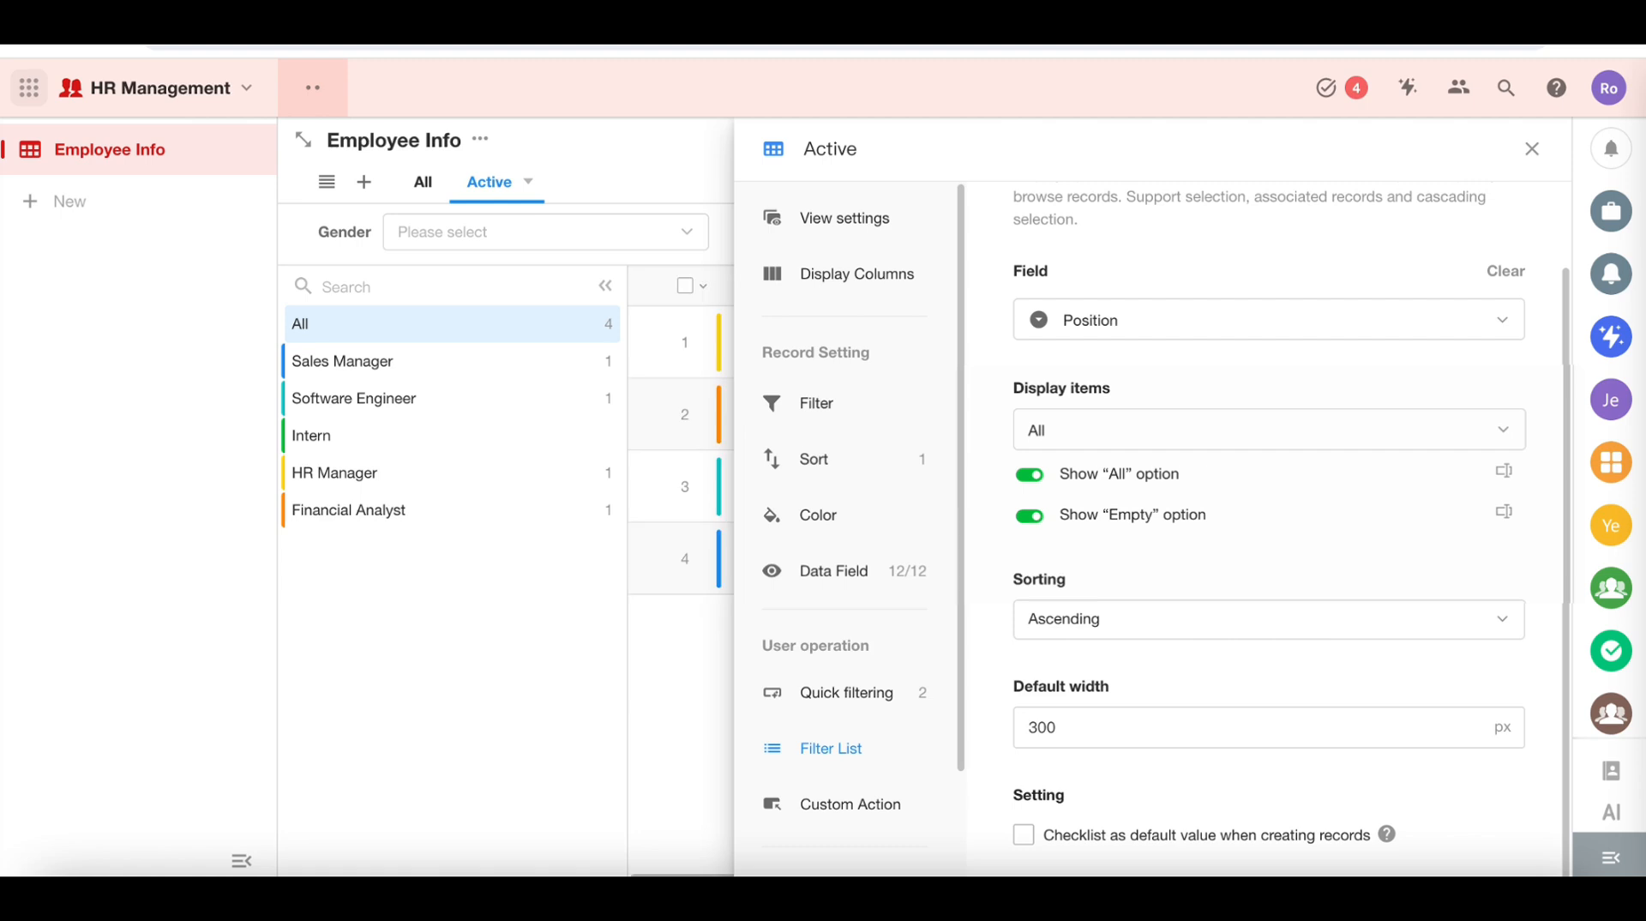
Step: Set the filter list's default width to 200 px and close the view settings
{"action": "left_click", "coordinate": [1037, 724]}
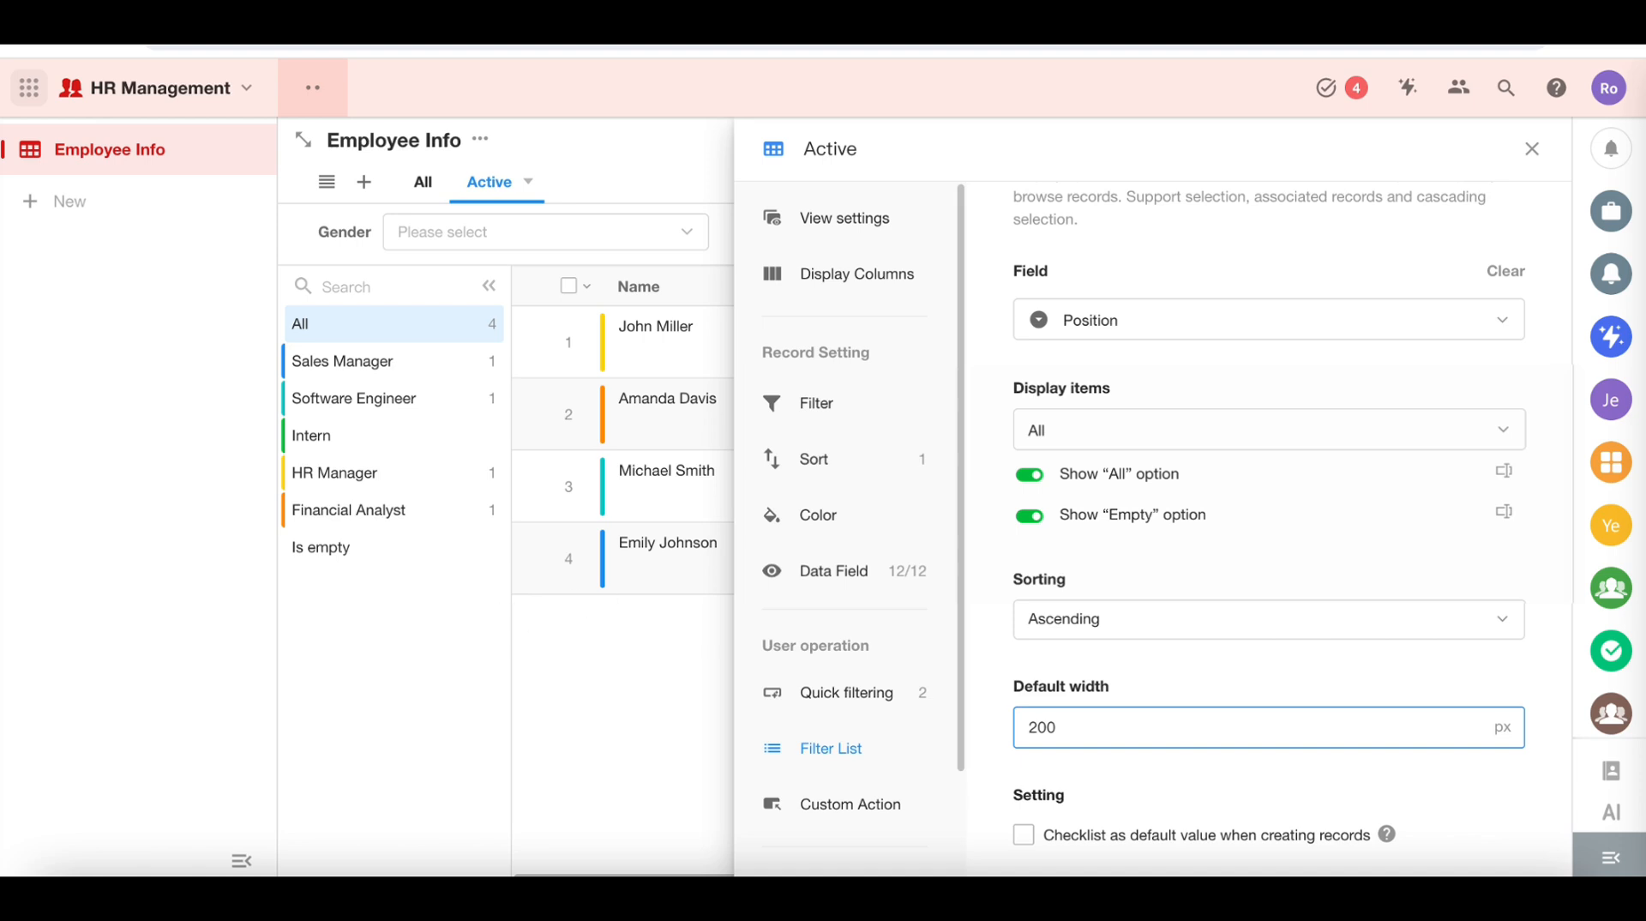
{"action": "left_click", "coordinate": [497, 606]}
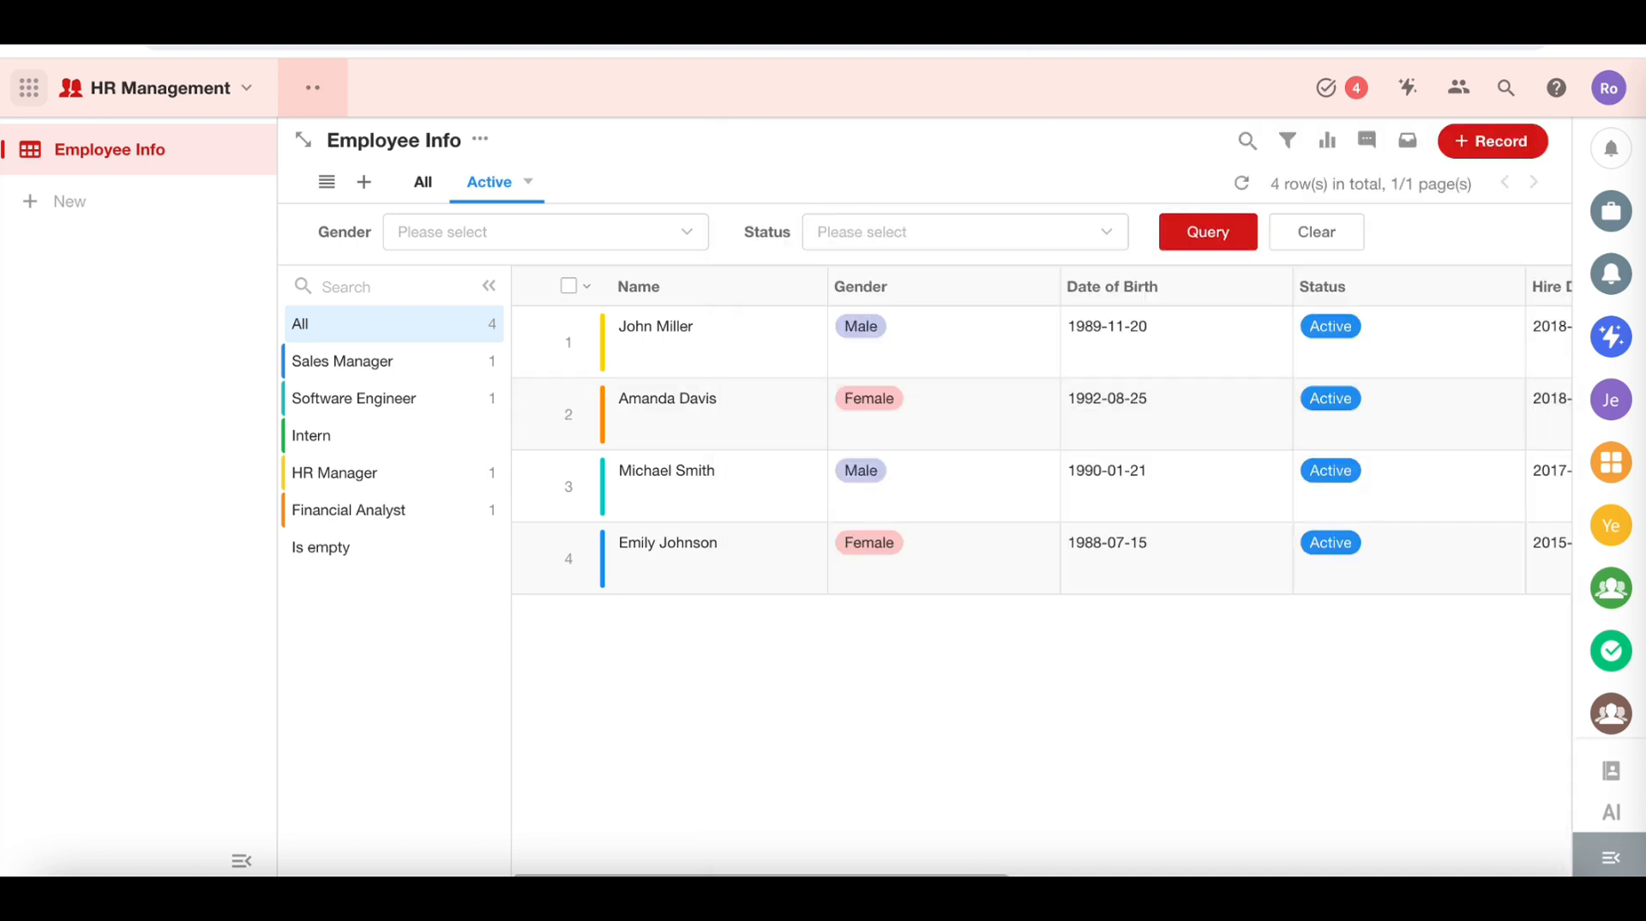